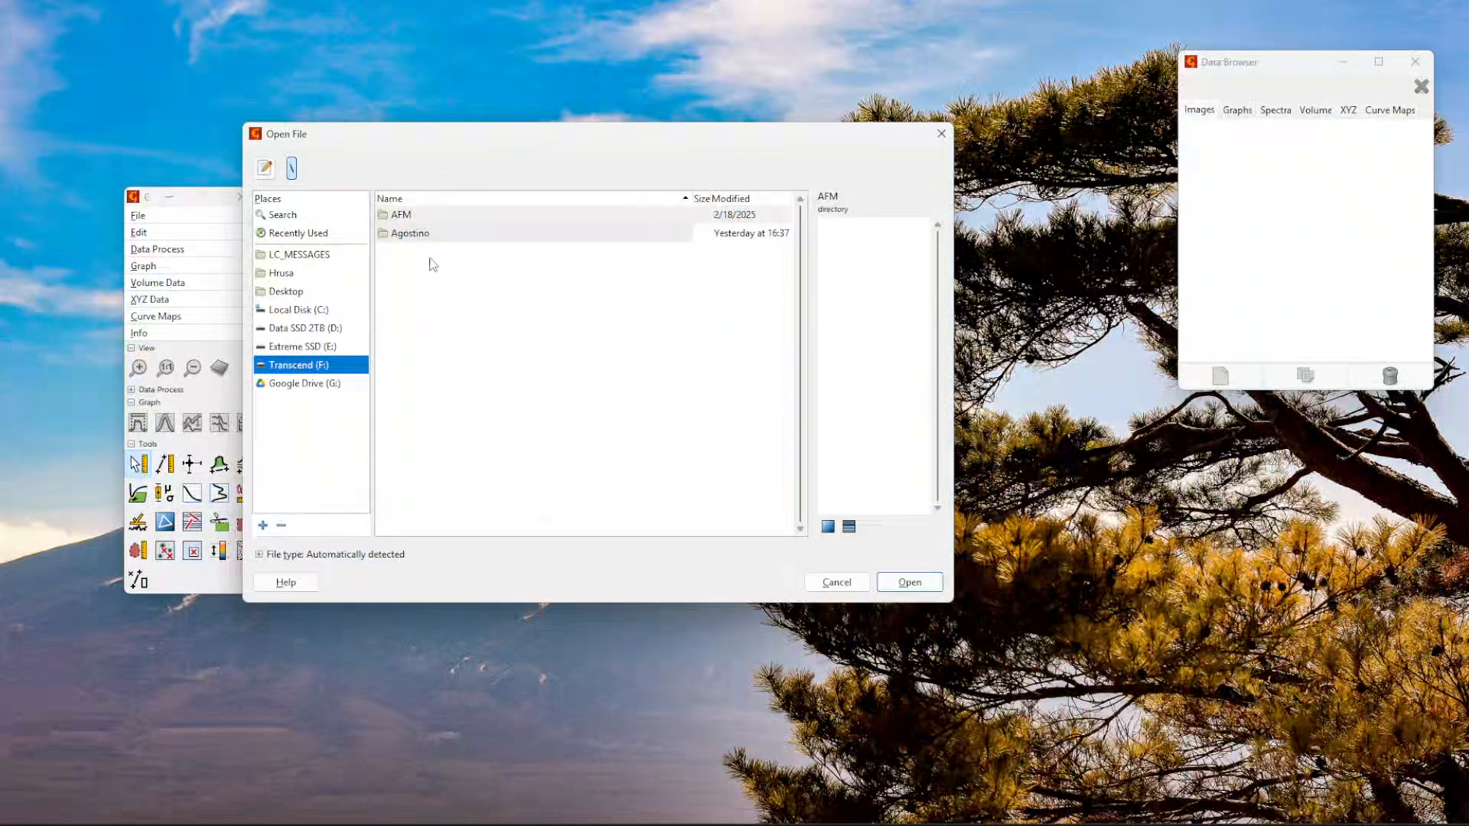
# Open Hybrid170225.0_00011.spm from the AFM folder and place its image window in the free space beside the toolbox.
pyautogui.doubleClick(411, 216)
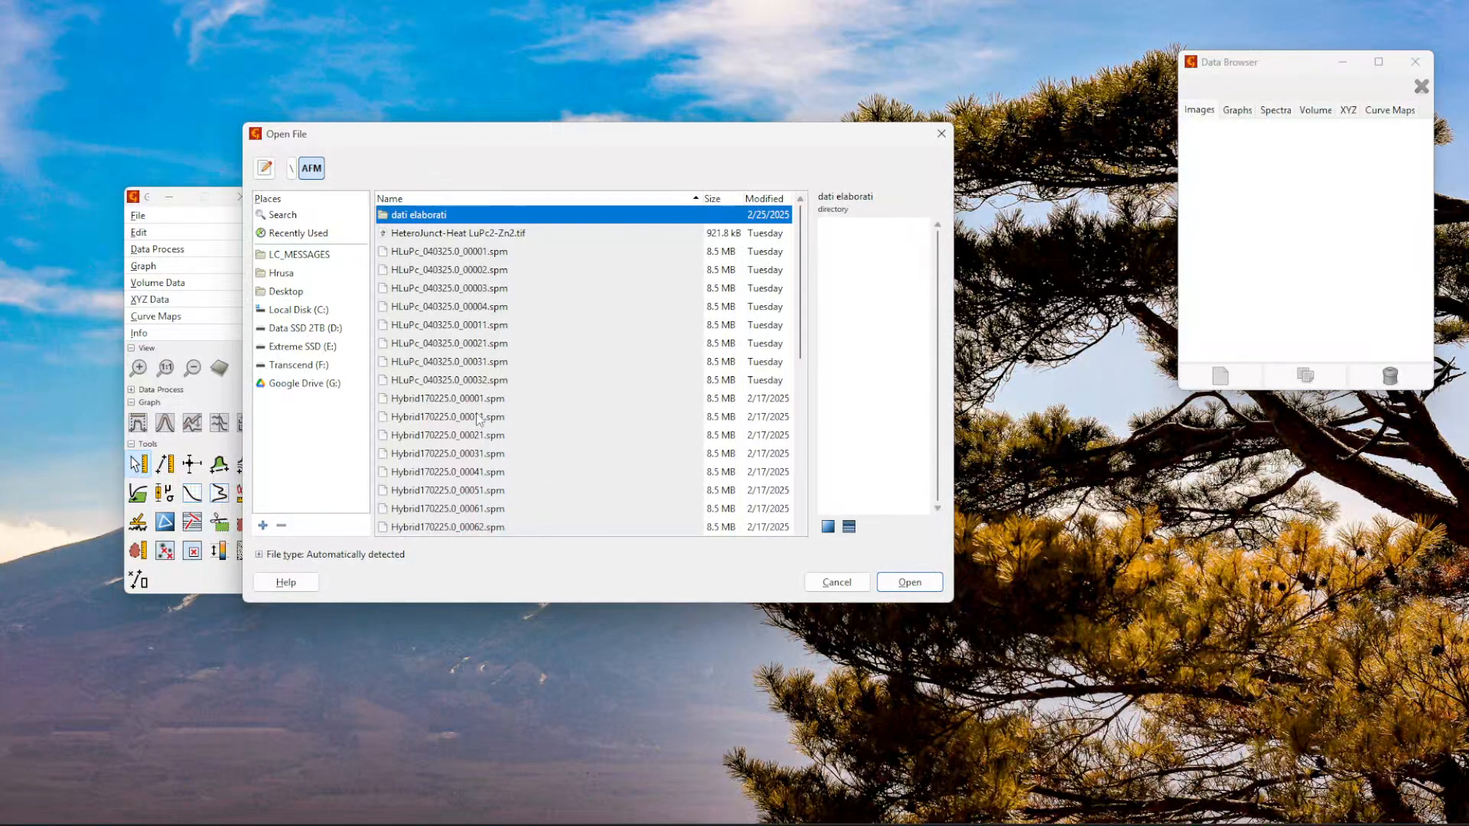
pyautogui.click(480, 417)
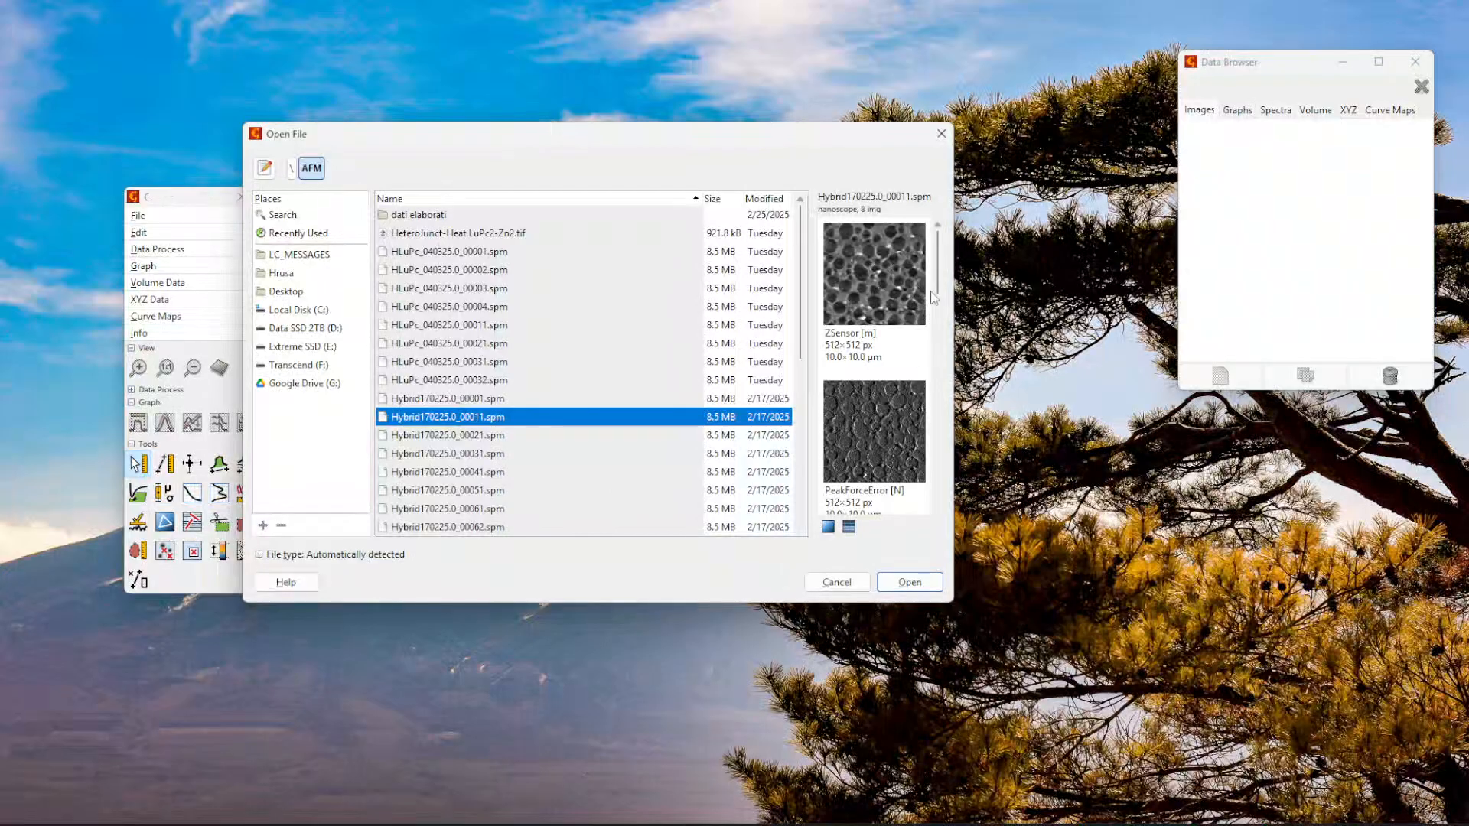
pyautogui.moveTo(938, 291); pyautogui.dragTo(940, 261)
pyautogui.click(919, 590)
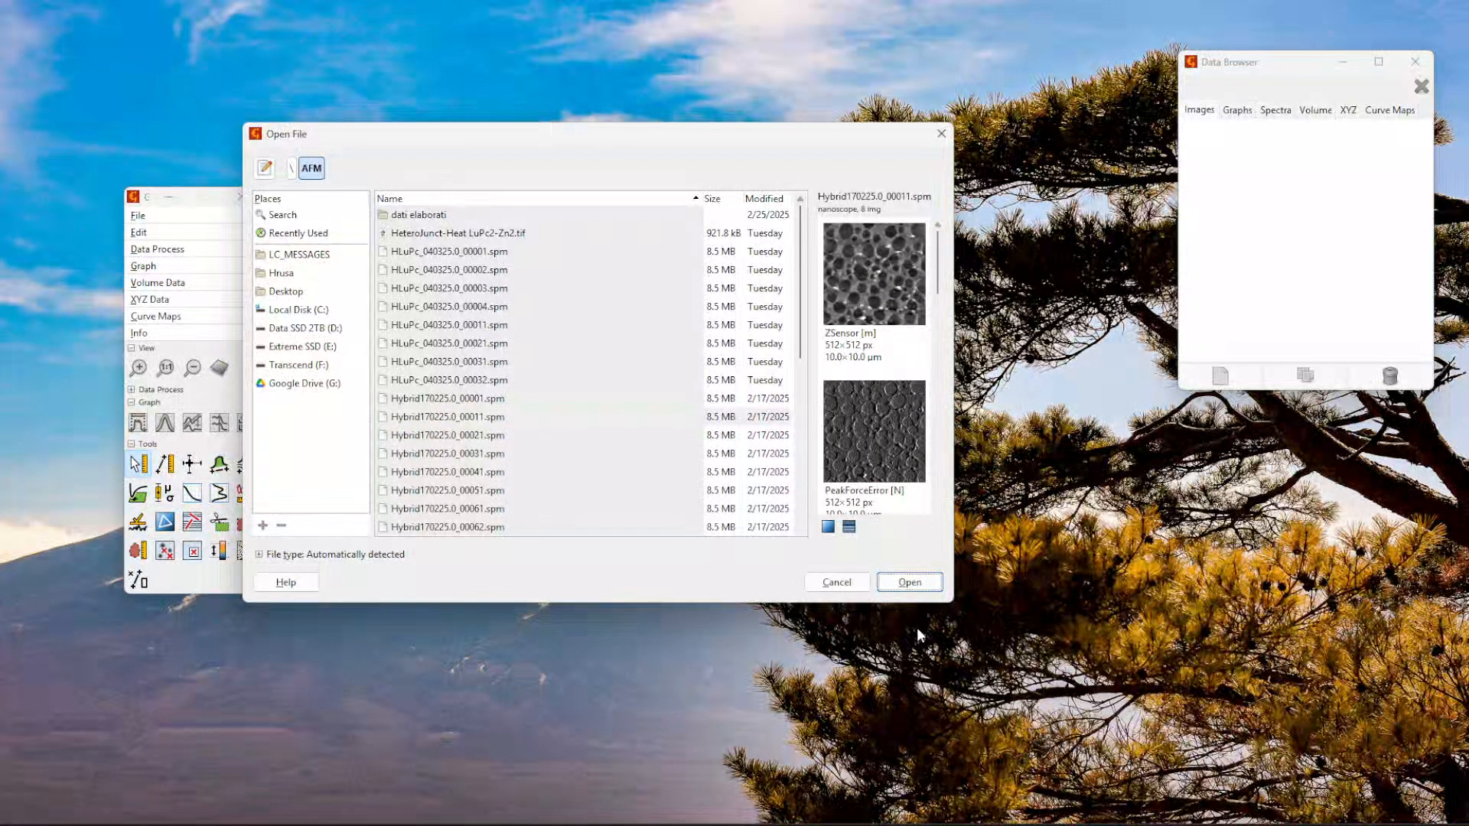
pyautogui.click(918, 576)
pyautogui.moveTo(317, 53); pyautogui.dragTo(820, 76)
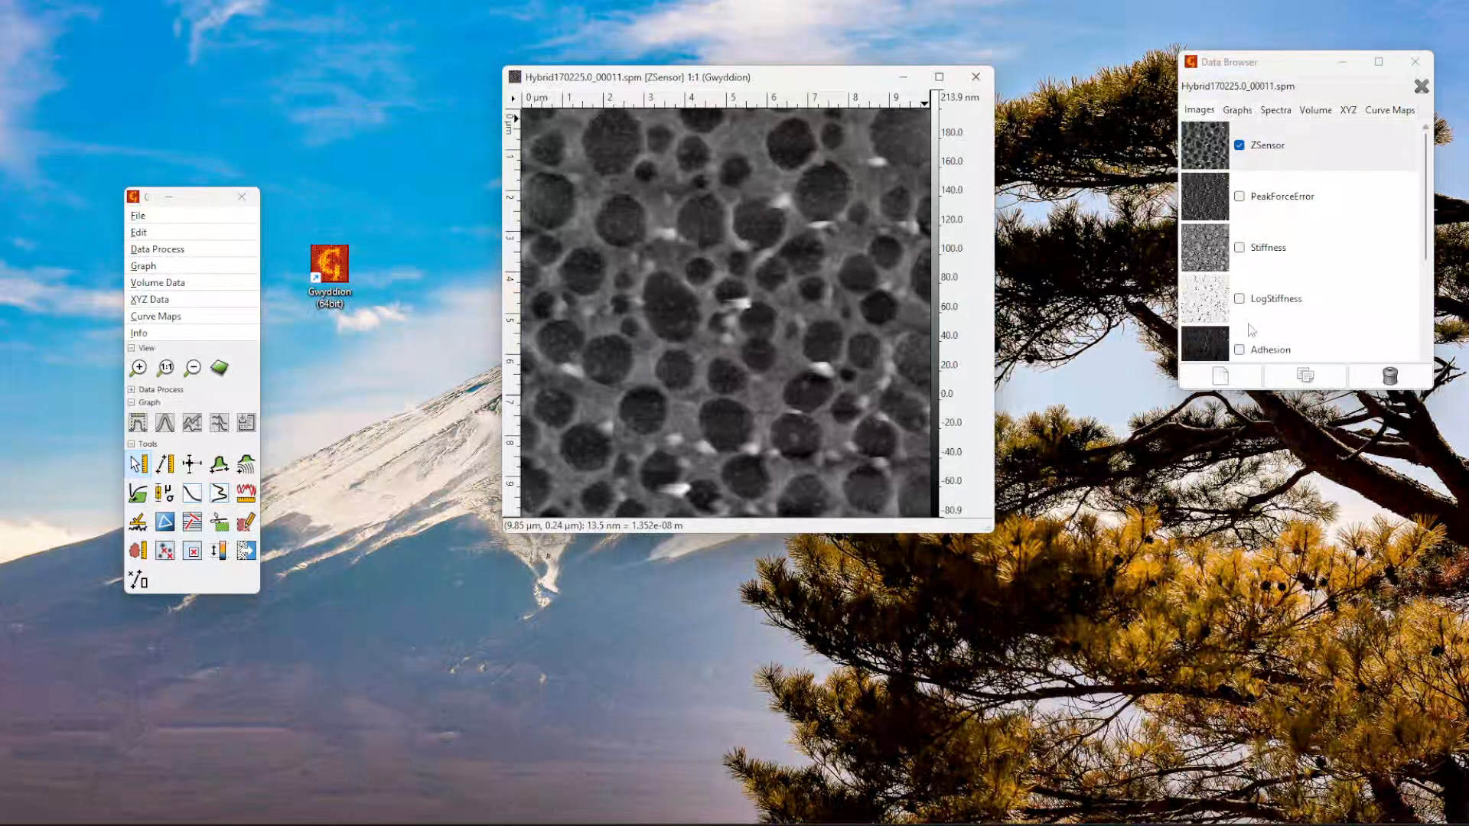
# View the ZSensor image at full-screen size and restore its window to normal size.
pyautogui.moveTo(805, 81); pyautogui.dragTo(772, 84)
pyautogui.doubleClick(771, 81)
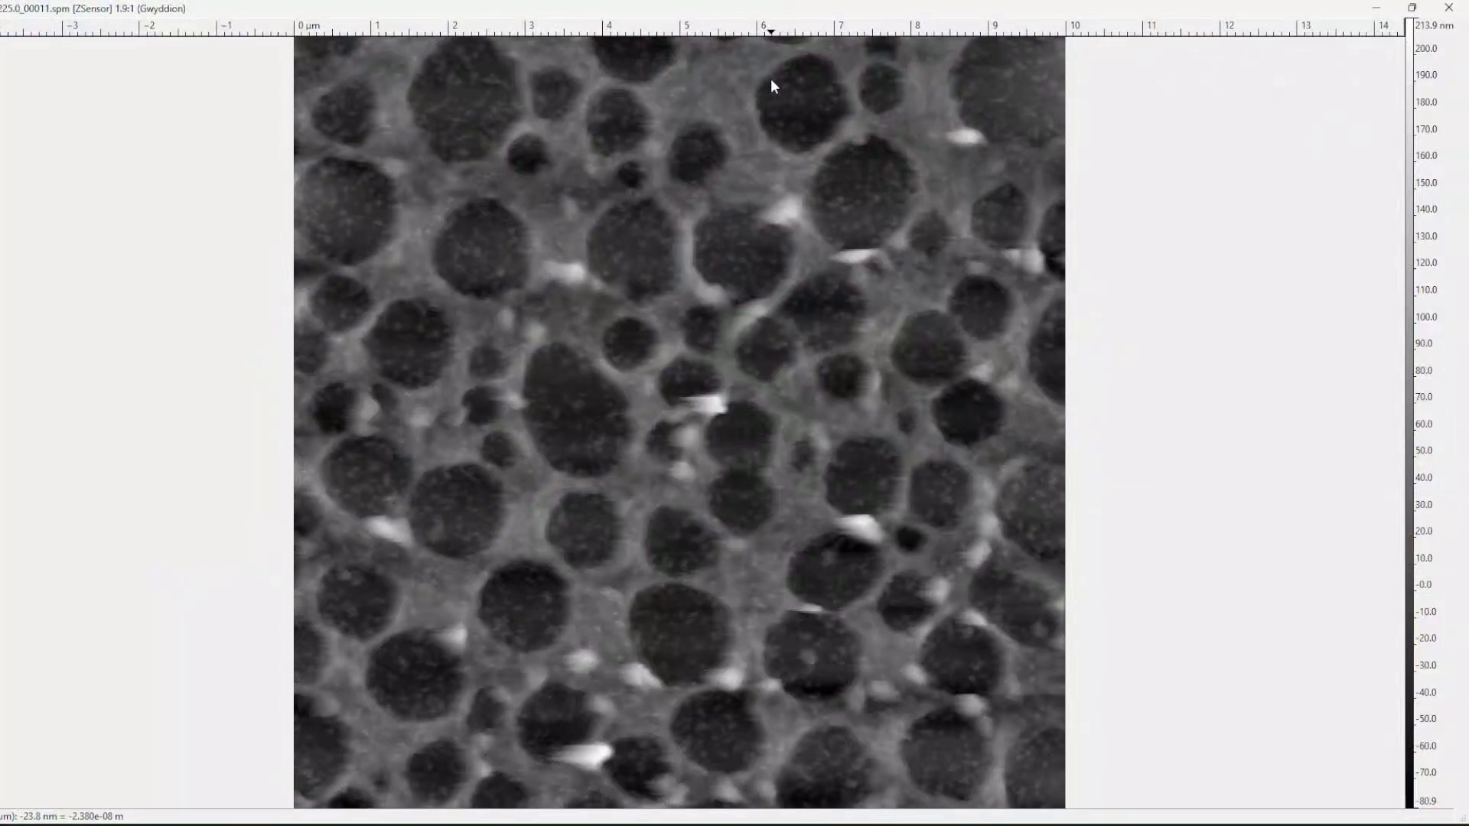
pyautogui.click(1411, 7)
pyautogui.moveTo(806, 80); pyautogui.dragTo(759, 97)
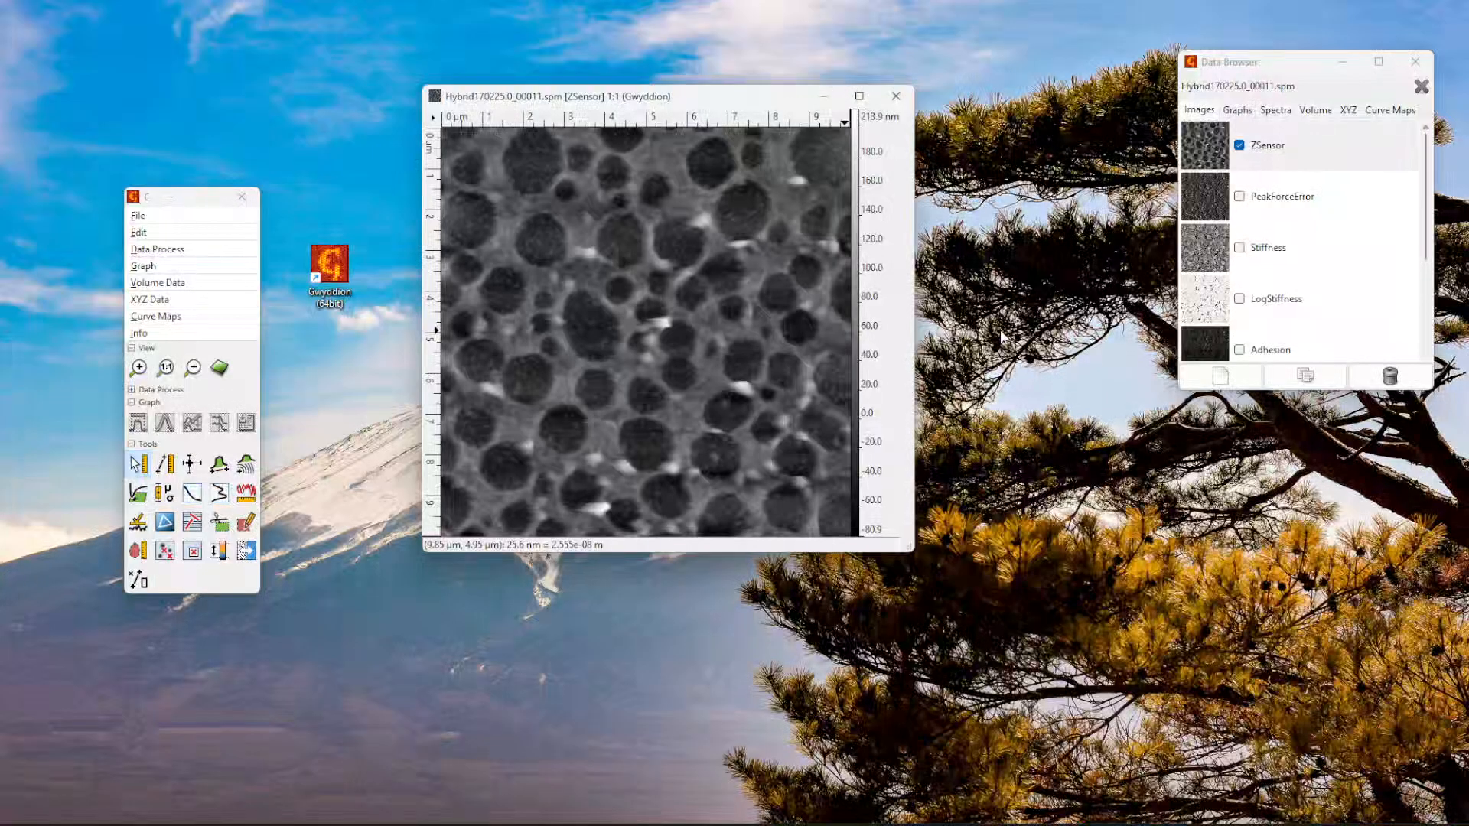
# Compare the Warm and Gwyddion.net color gradients on the ZSensor image and apply Gwyddion.net.
pyautogui.rightClick(858, 345)
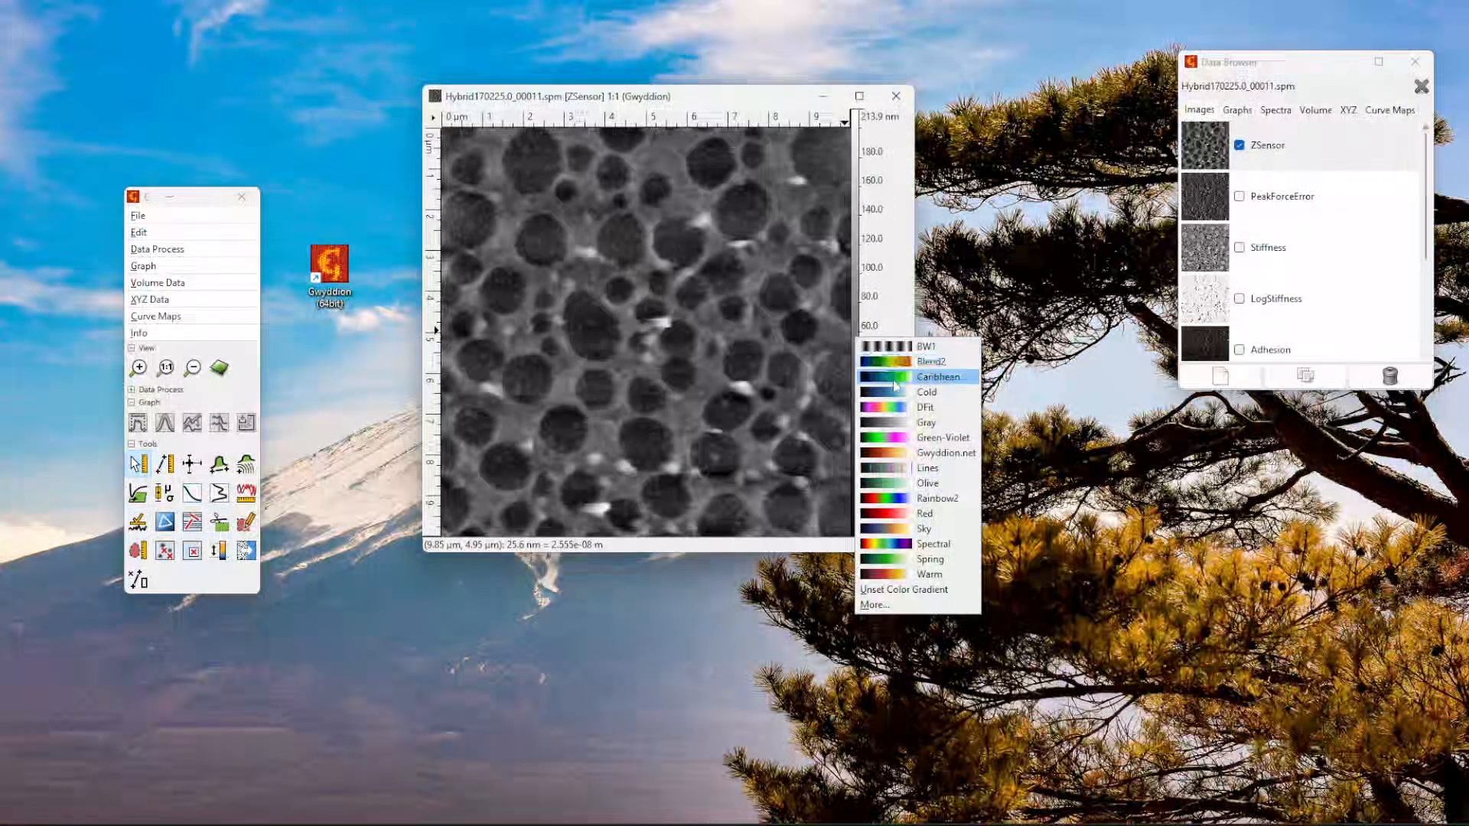
pyautogui.click(941, 453)
pyautogui.rightClick(858, 304)
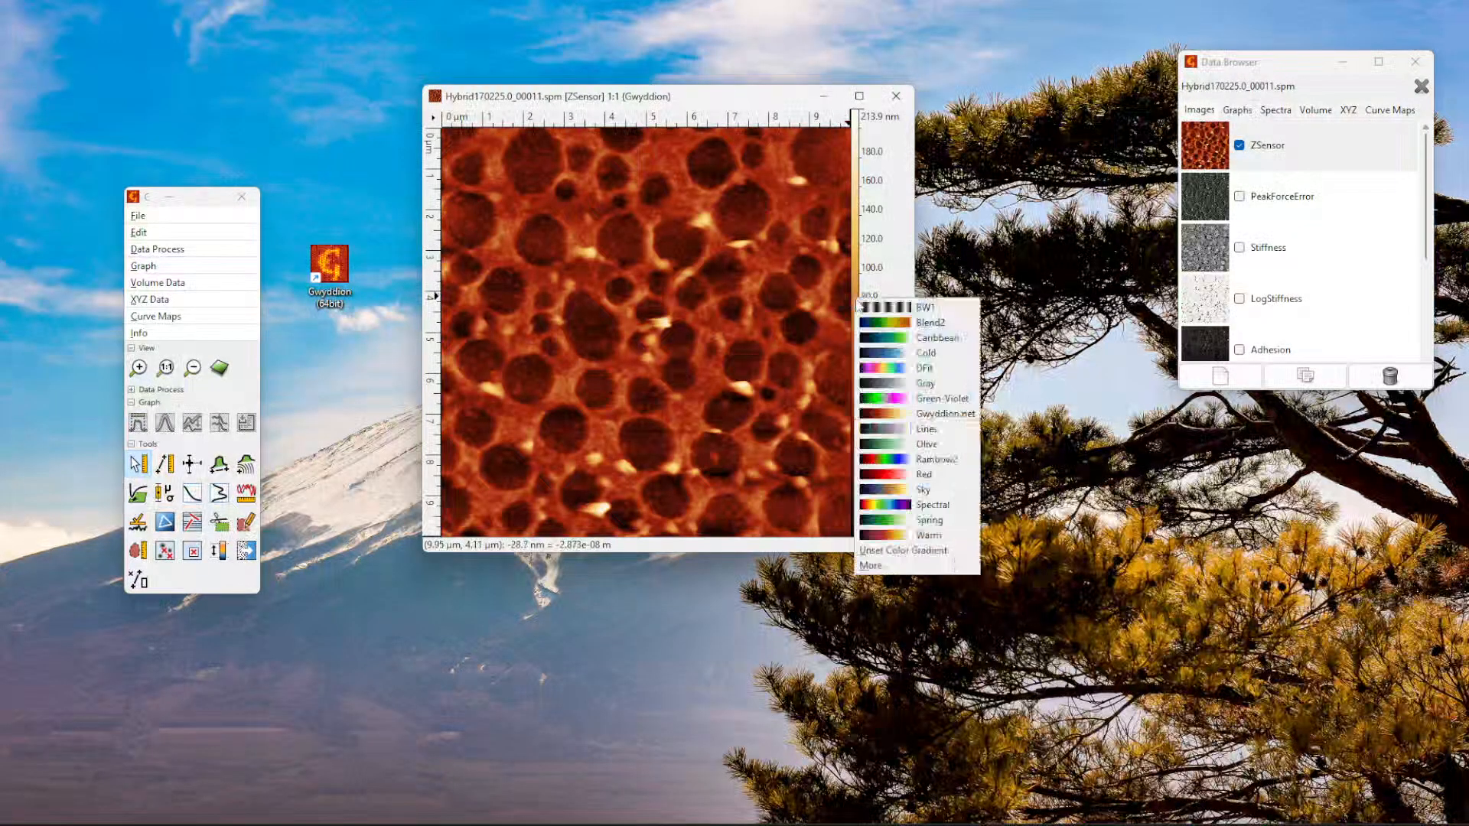
pyautogui.click(966, 535)
pyautogui.rightClick(858, 298)
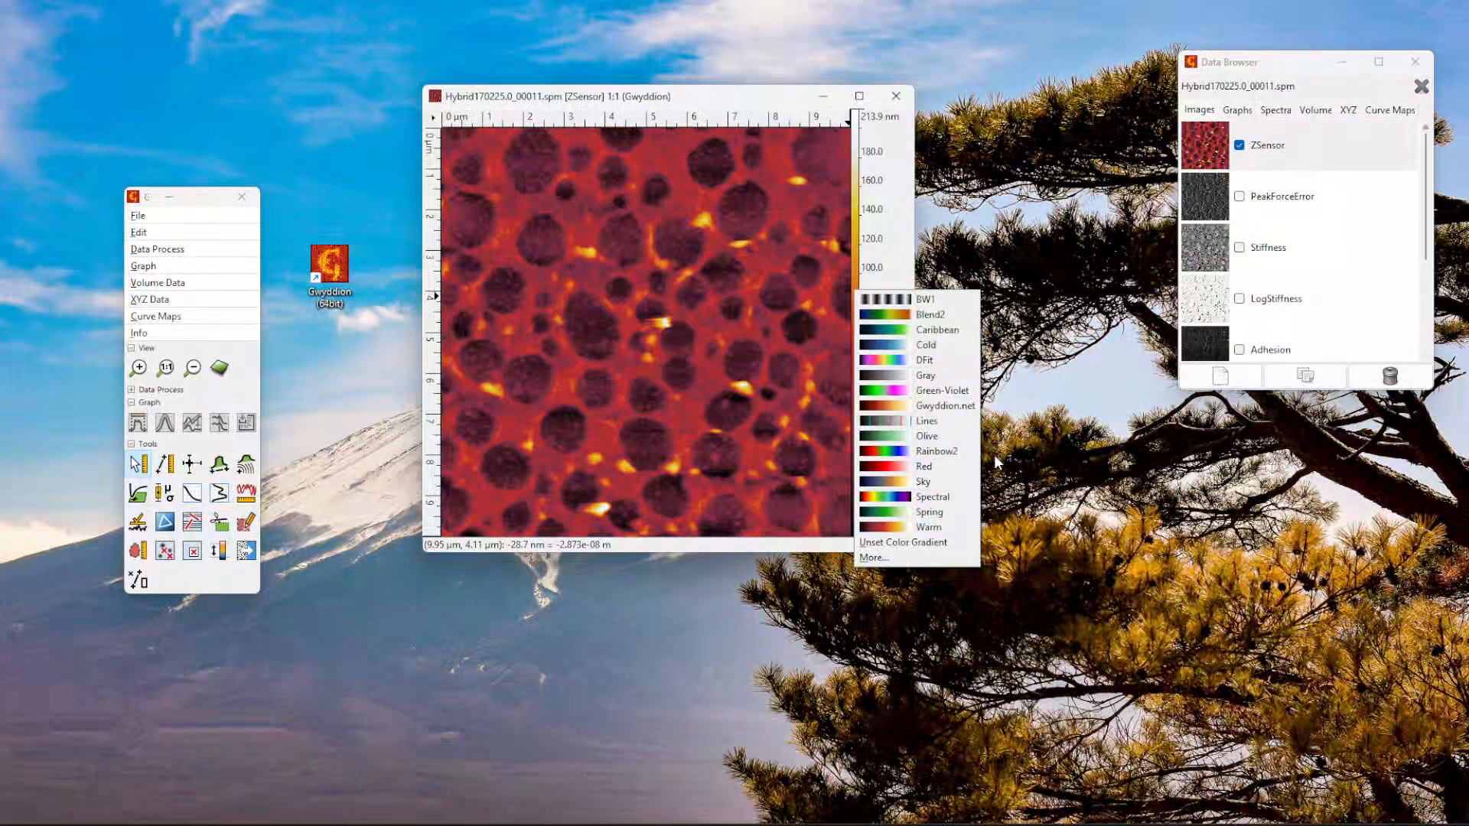
pyautogui.click(946, 406)
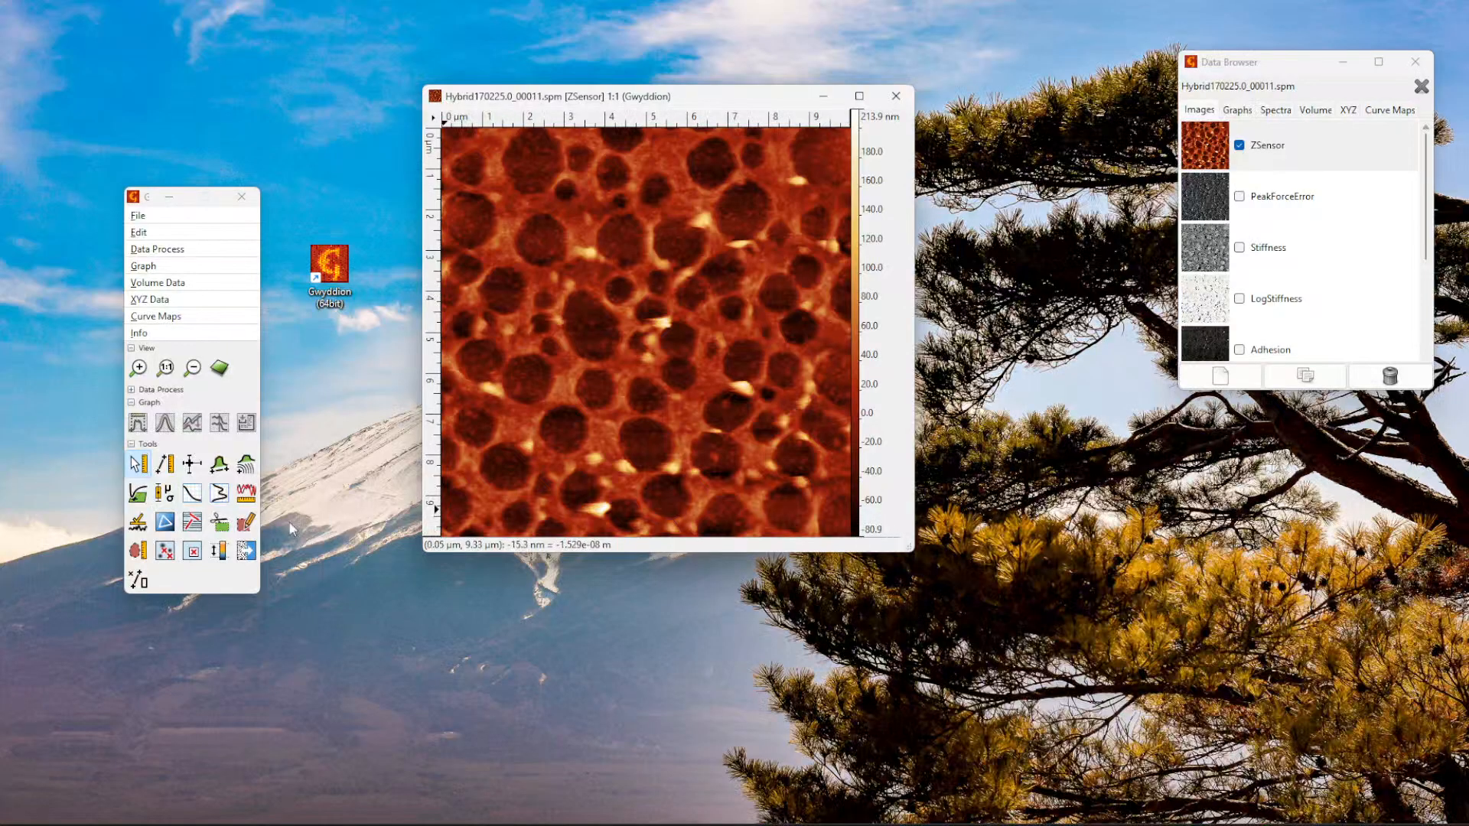
# Open the Color Range tool for the ZSensor image and switch the color mapping to a fixed range.
pyautogui.click(219, 552)
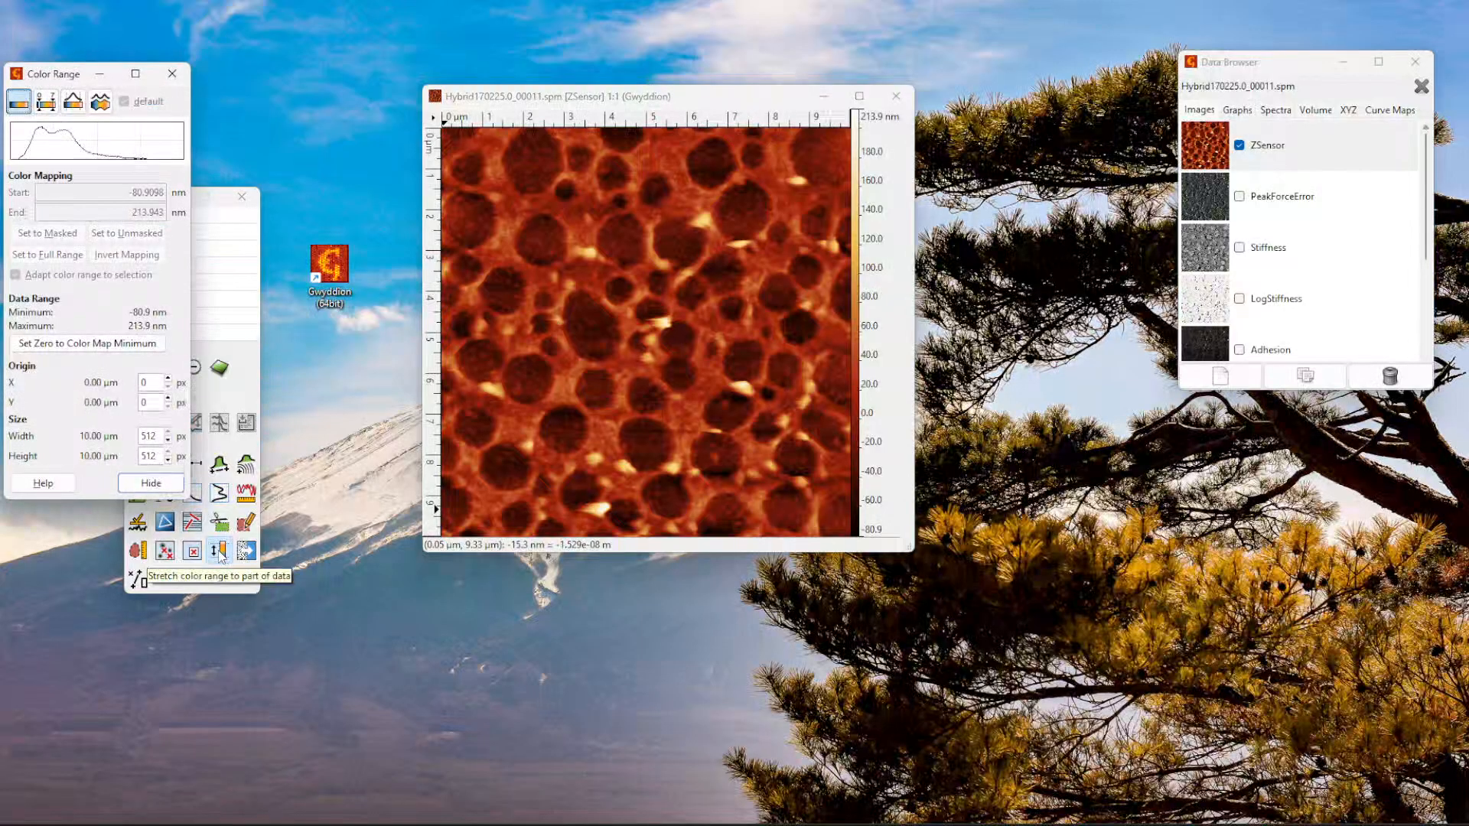
pyautogui.moveTo(72, 76); pyautogui.dragTo(997, 115)
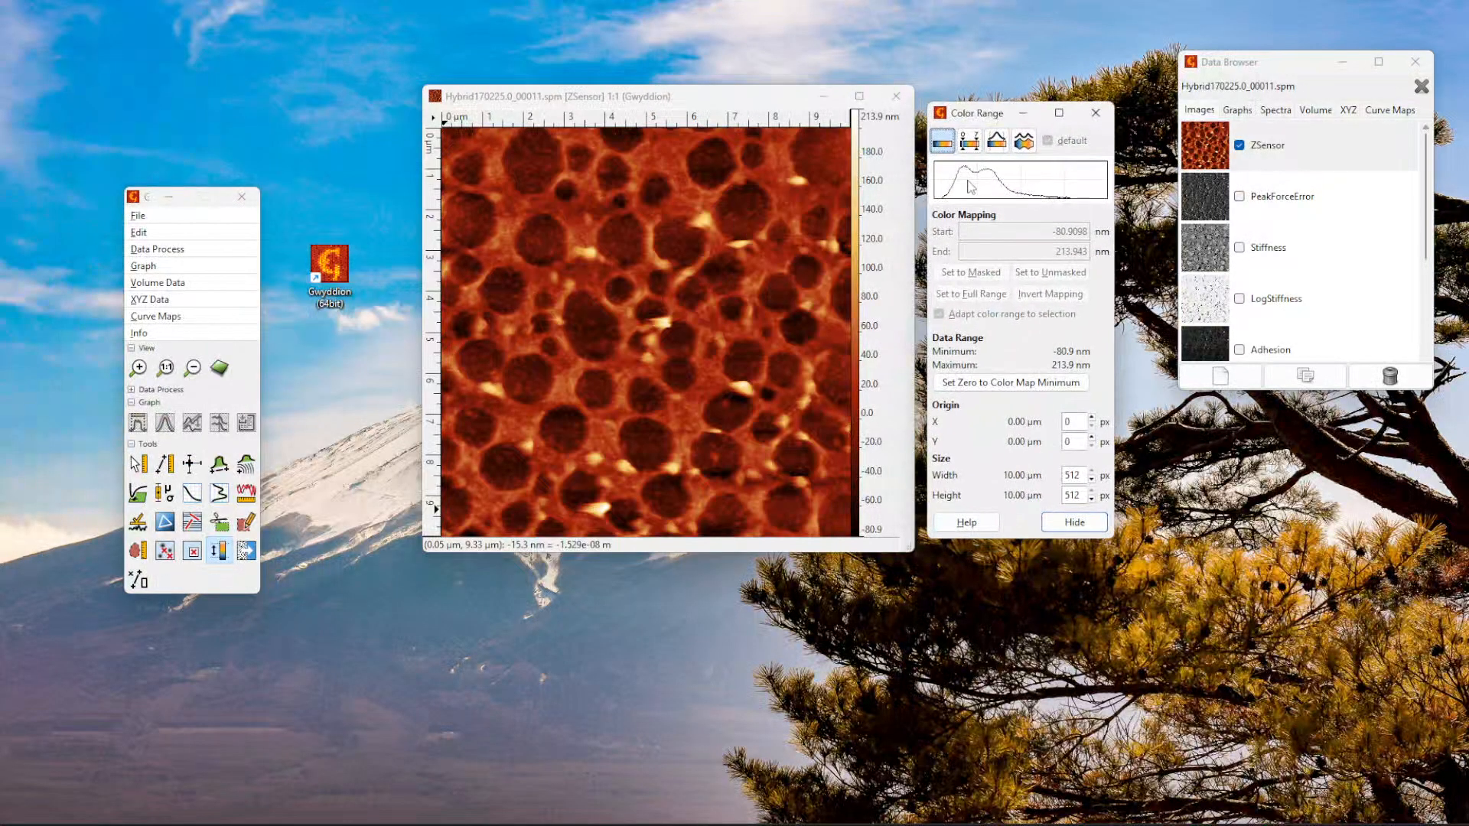
pyautogui.click(969, 140)
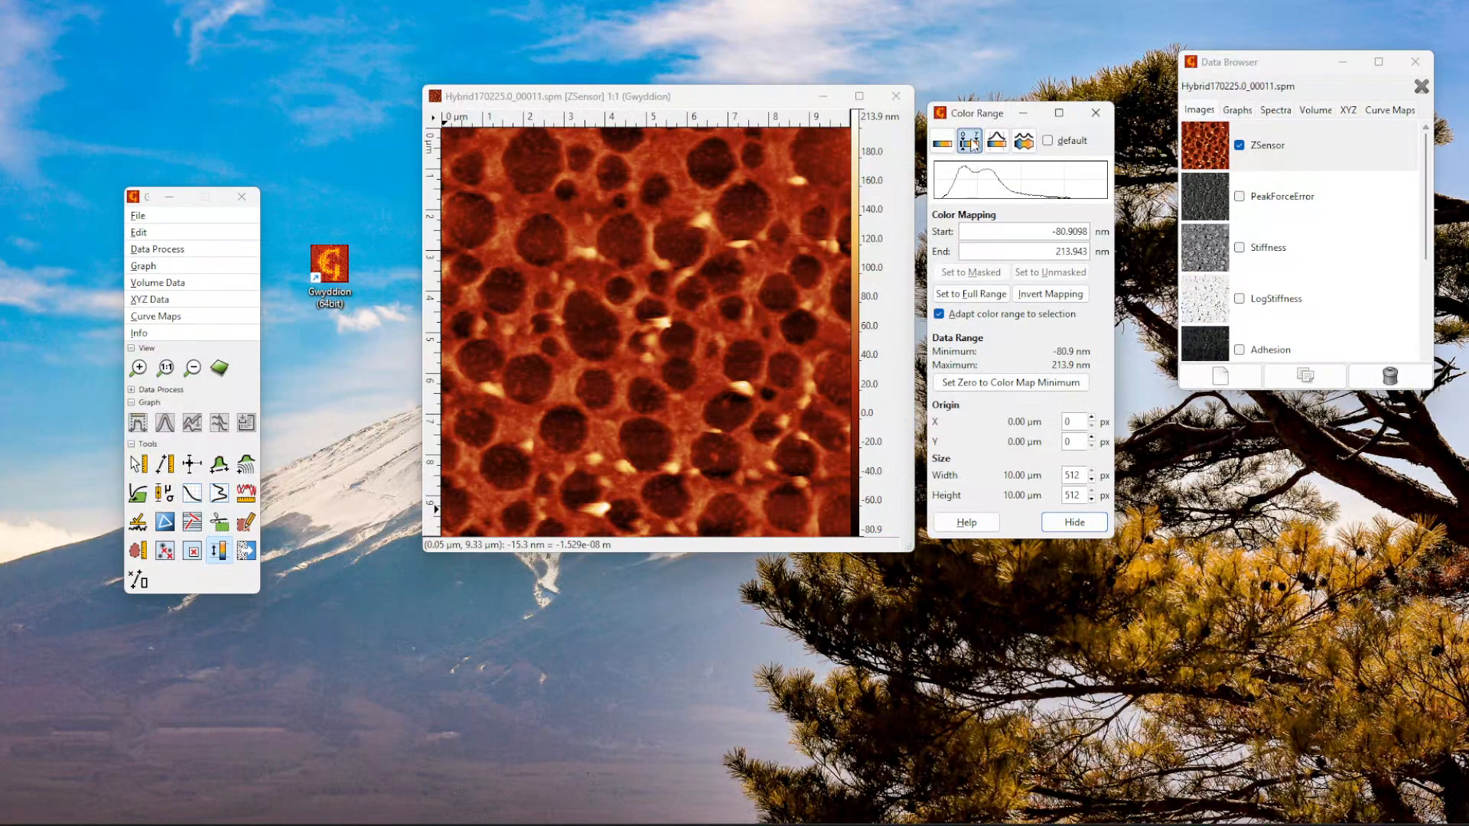
# Try a fixed color range from 0 to 250 nm on the ZSensor image.
pyautogui.tripleClick(1052, 233)
pyautogui.write('0')
pyautogui.tripleClick(1075, 255)
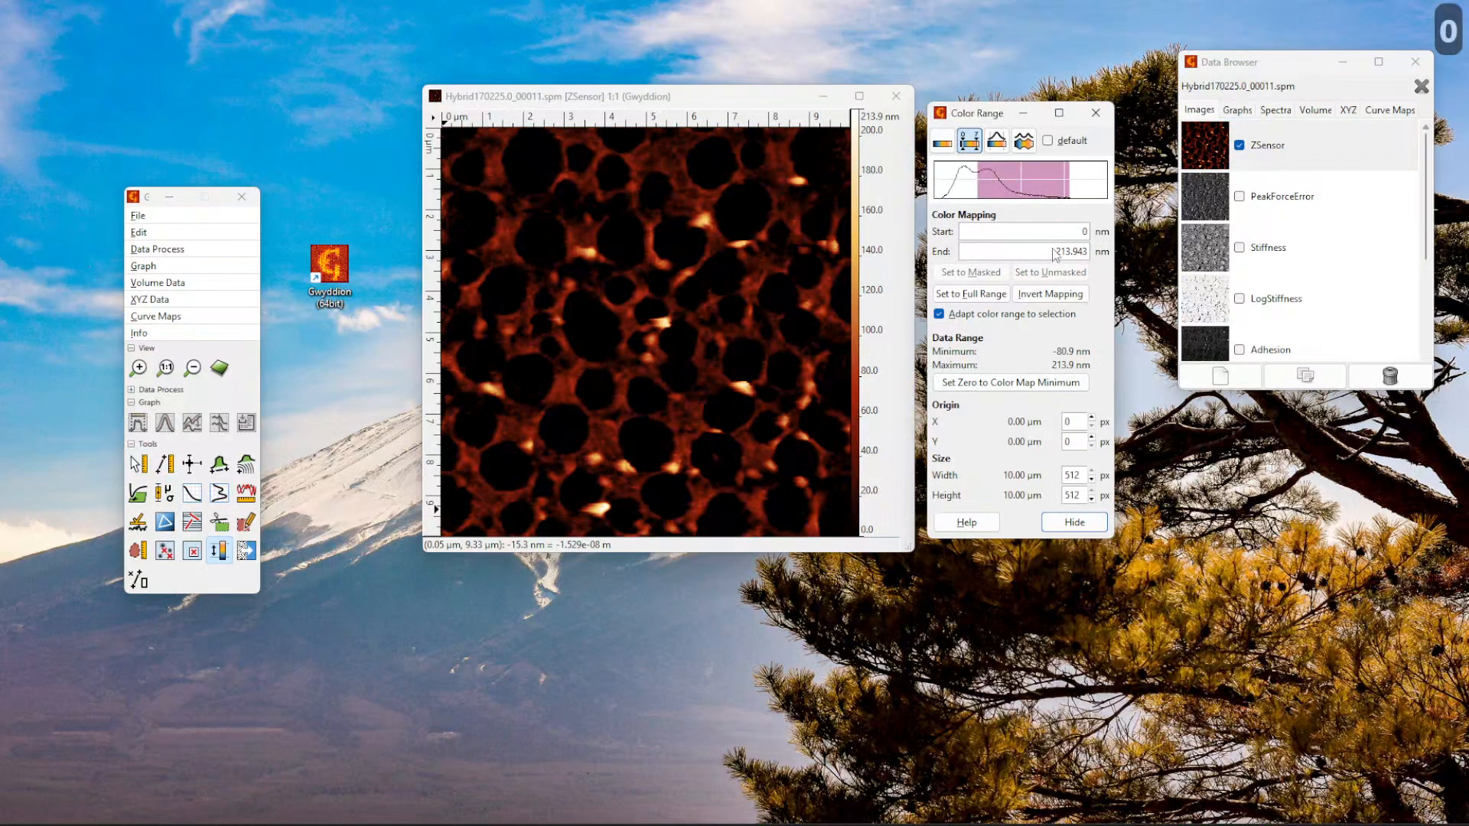
pyautogui.write('250')
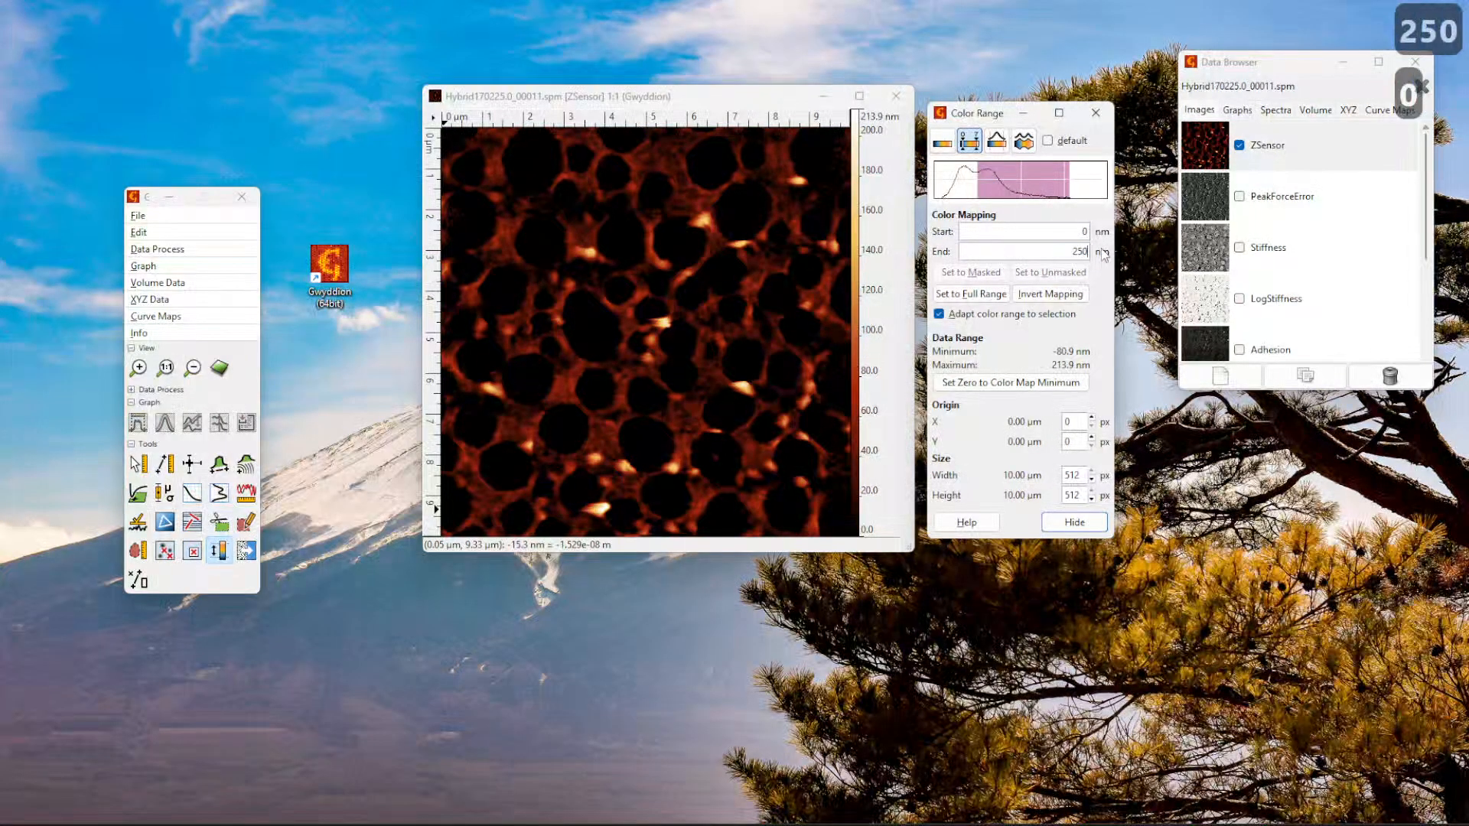
pyautogui.click(1073, 237)
# Try a color range end of 500 nm and reset the color mapping to the full data range.
pyautogui.tripleClick(1071, 255)
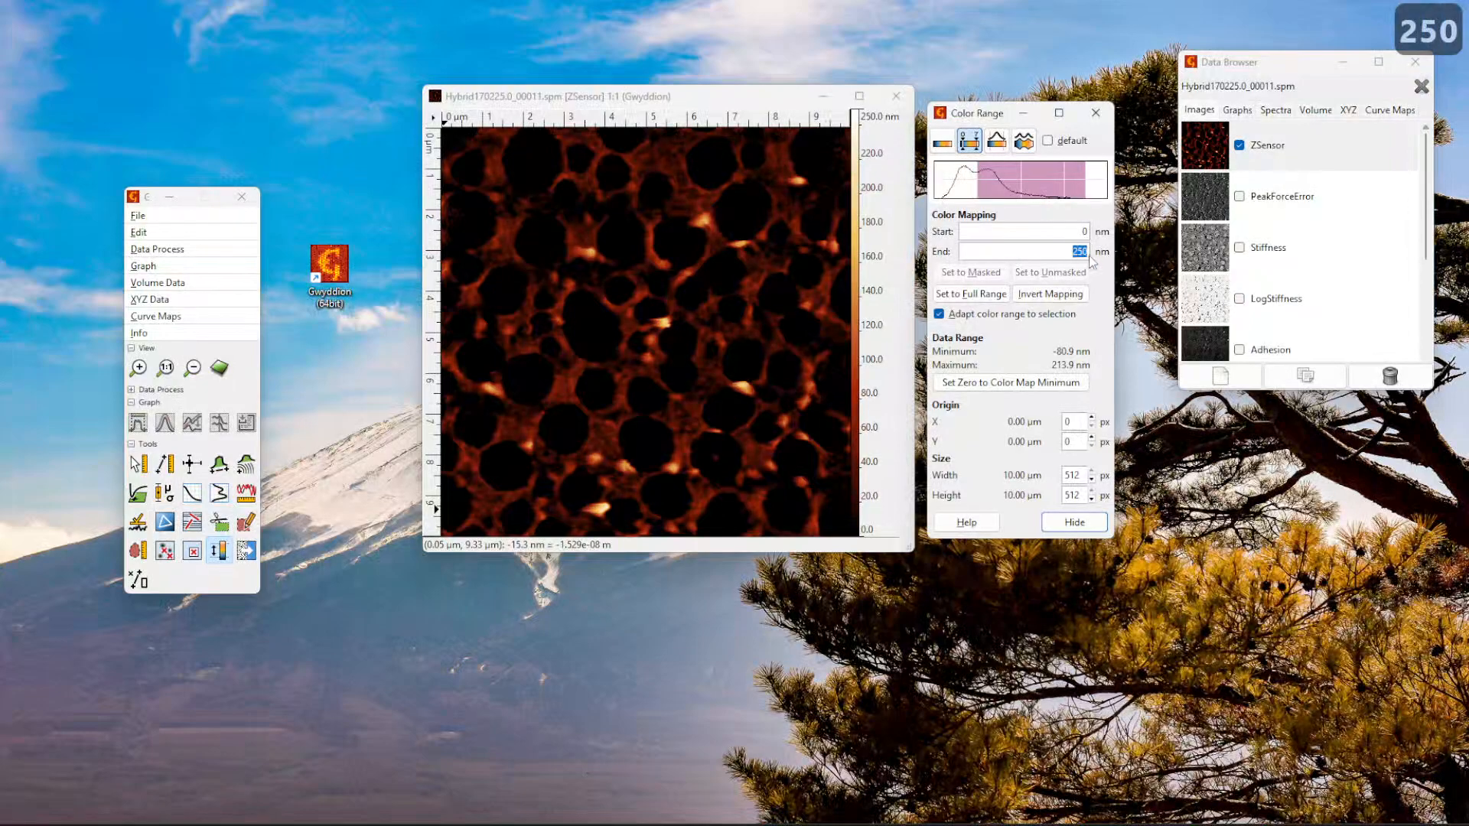
pyautogui.write('500')
pyautogui.click(1018, 233)
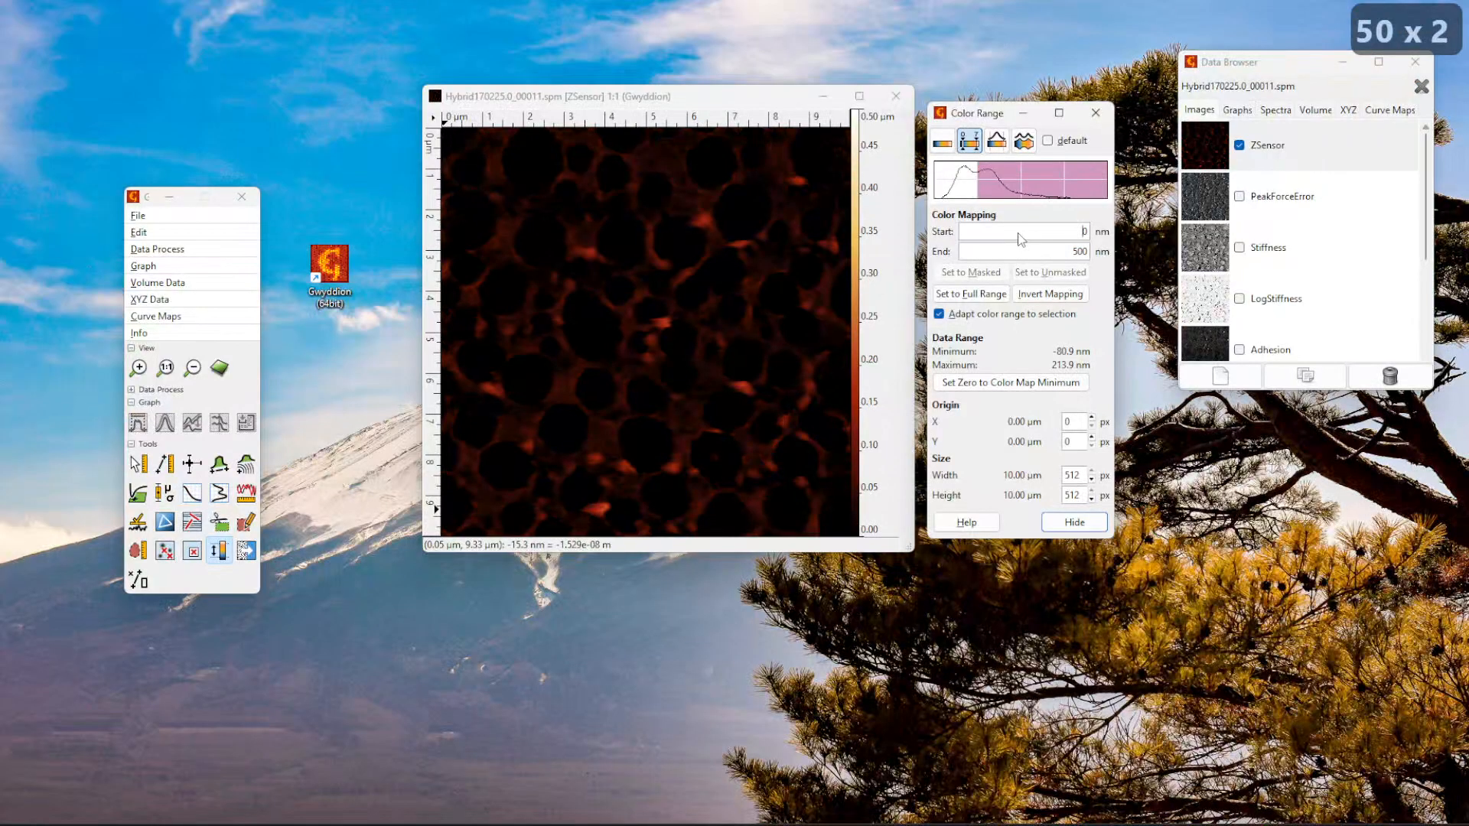
pyautogui.tripleClick(1071, 239)
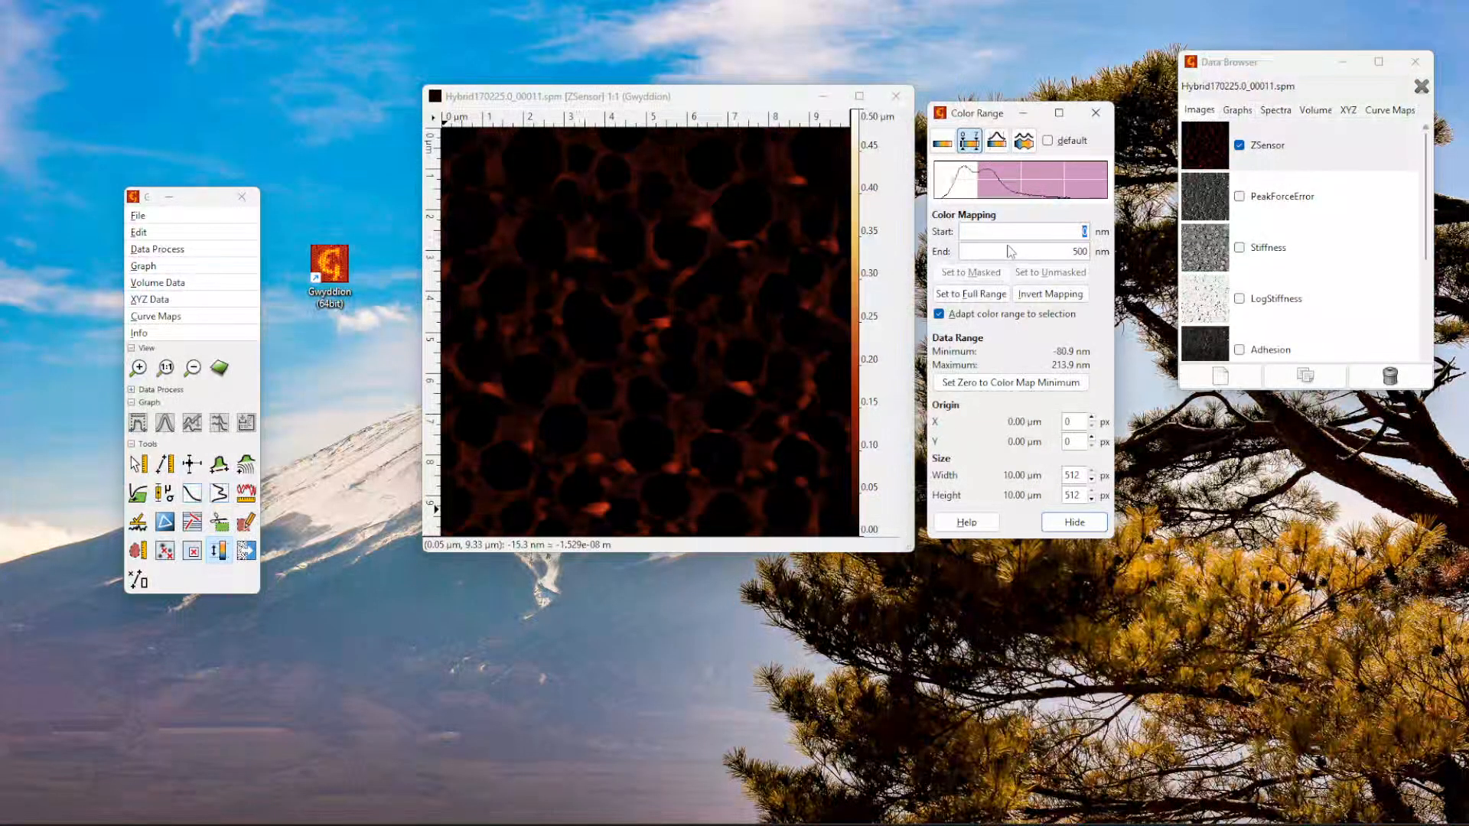
pyautogui.click(989, 296)
pyautogui.click(946, 201)
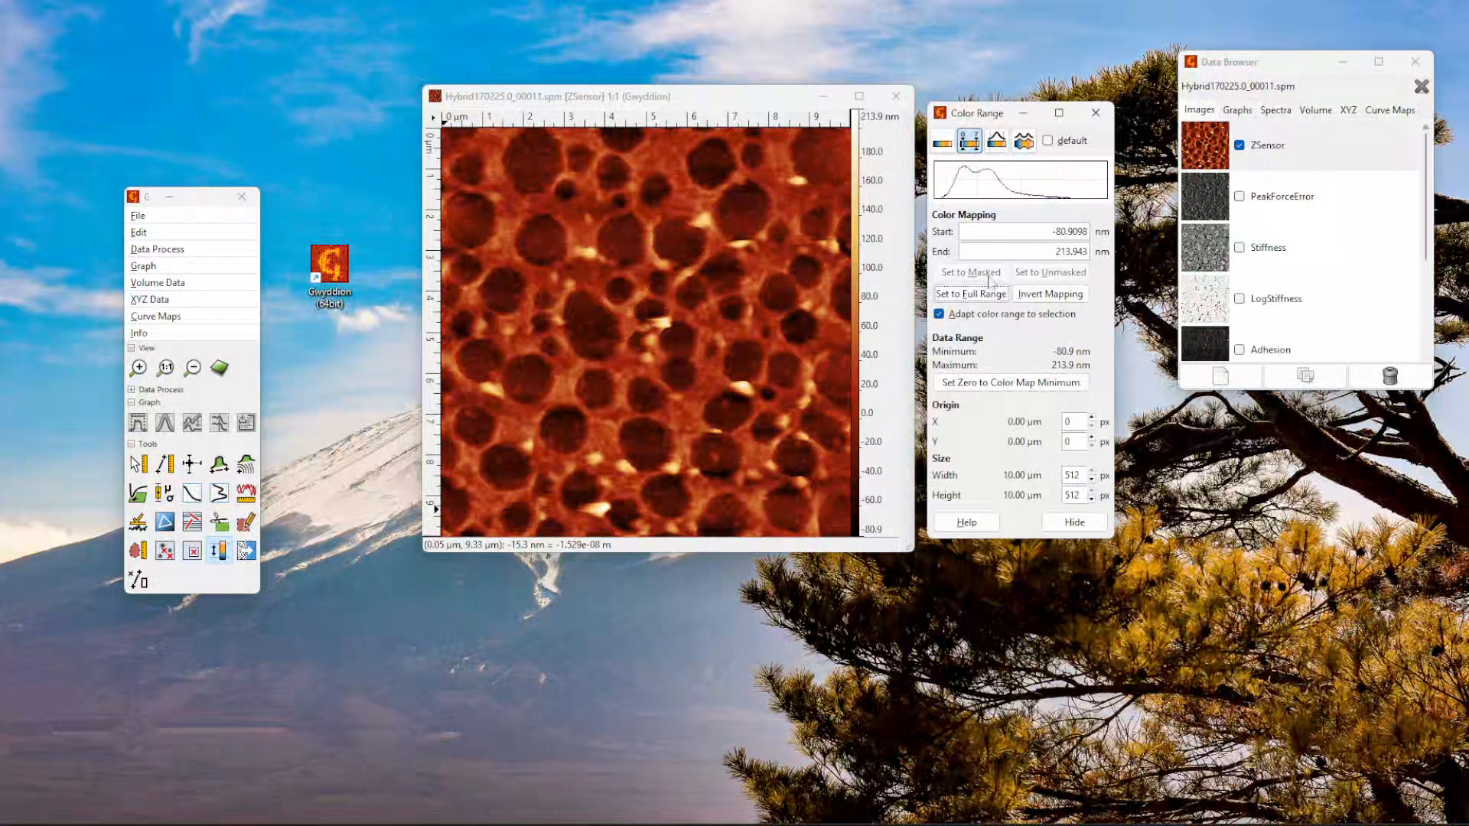
pyautogui.click(1009, 386)
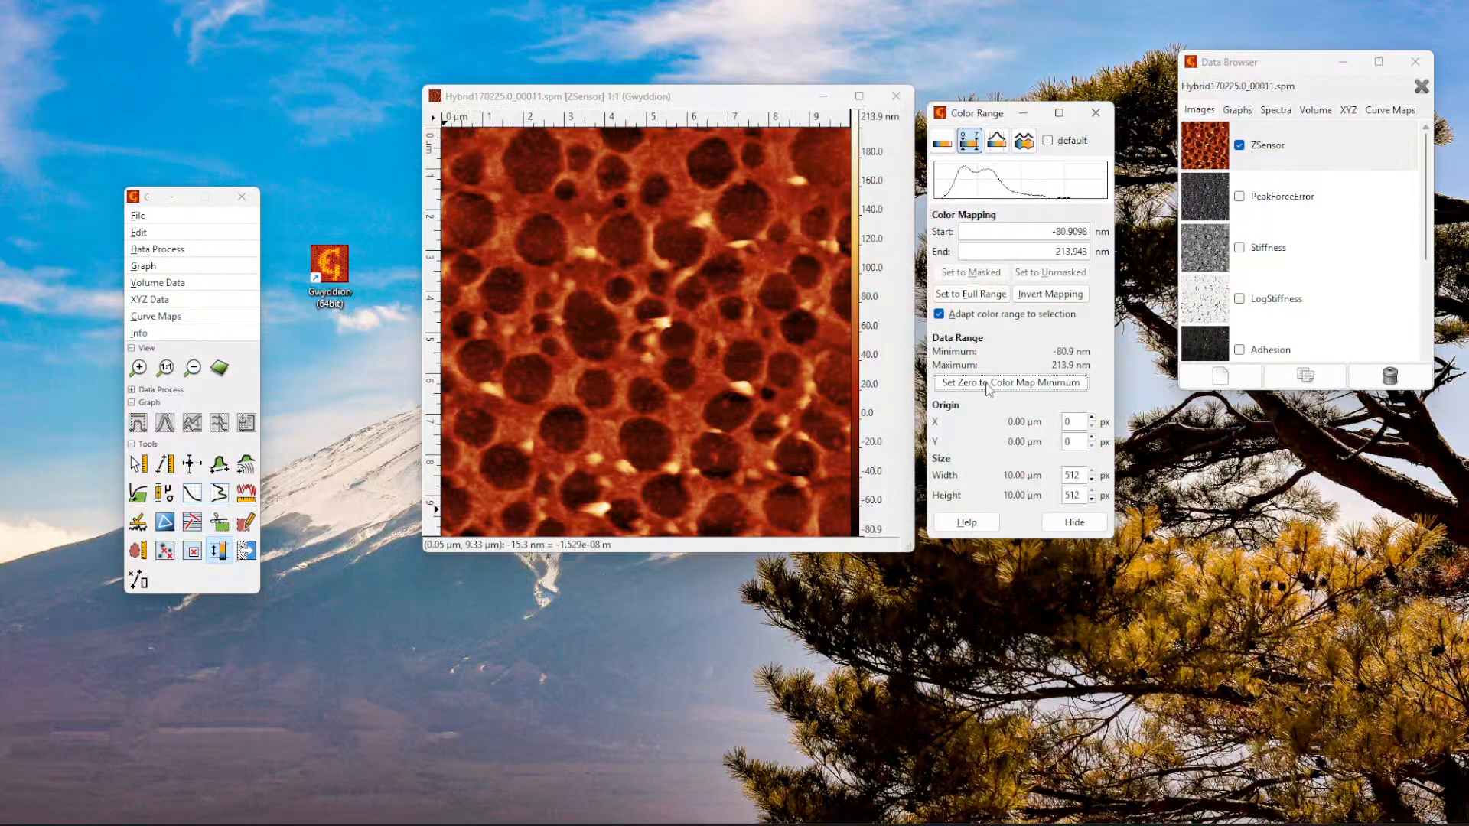
pyautogui.click(985, 254)
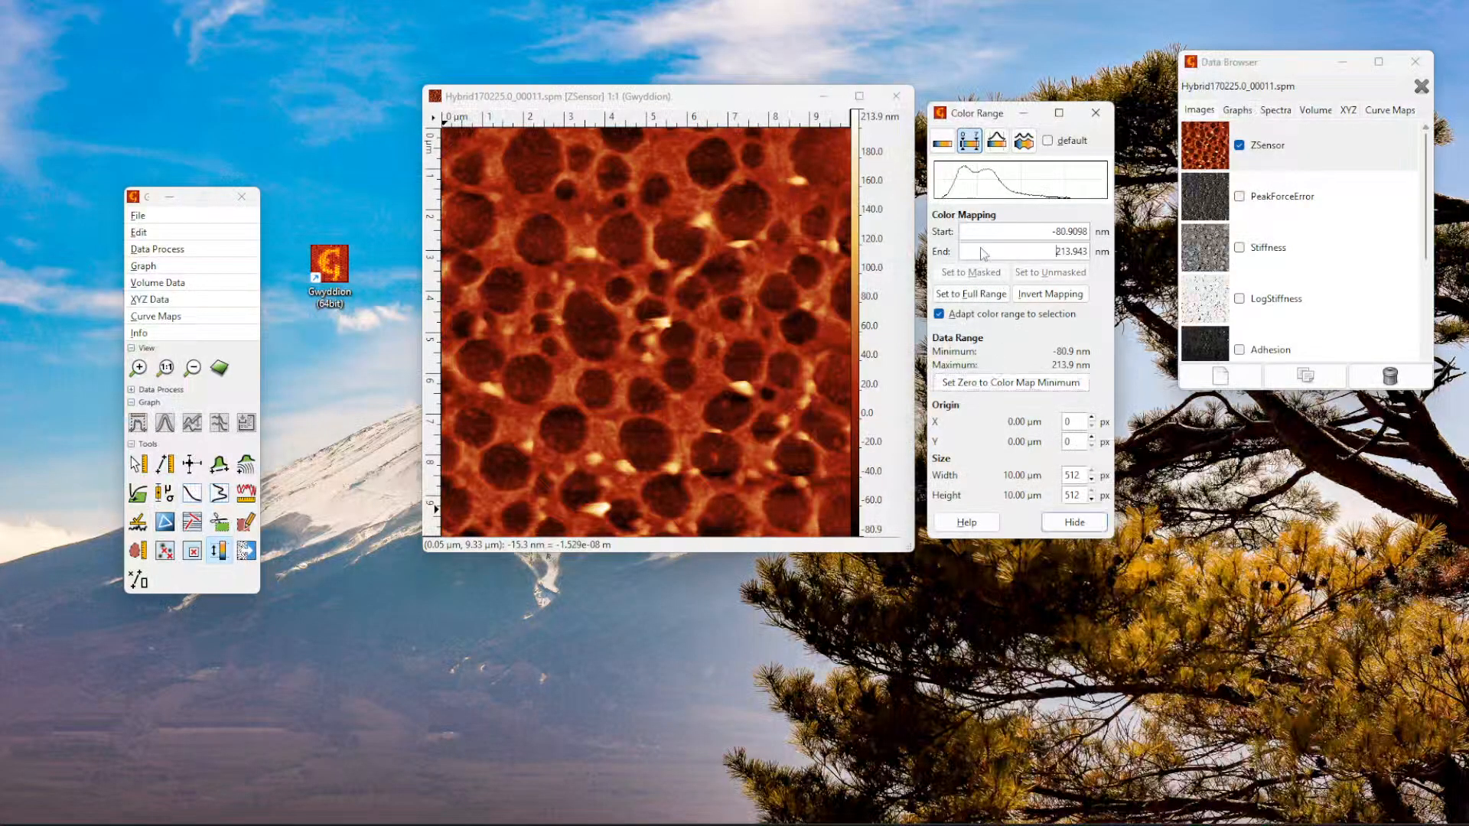
pyautogui.click(947, 144)
pyautogui.click(1010, 387)
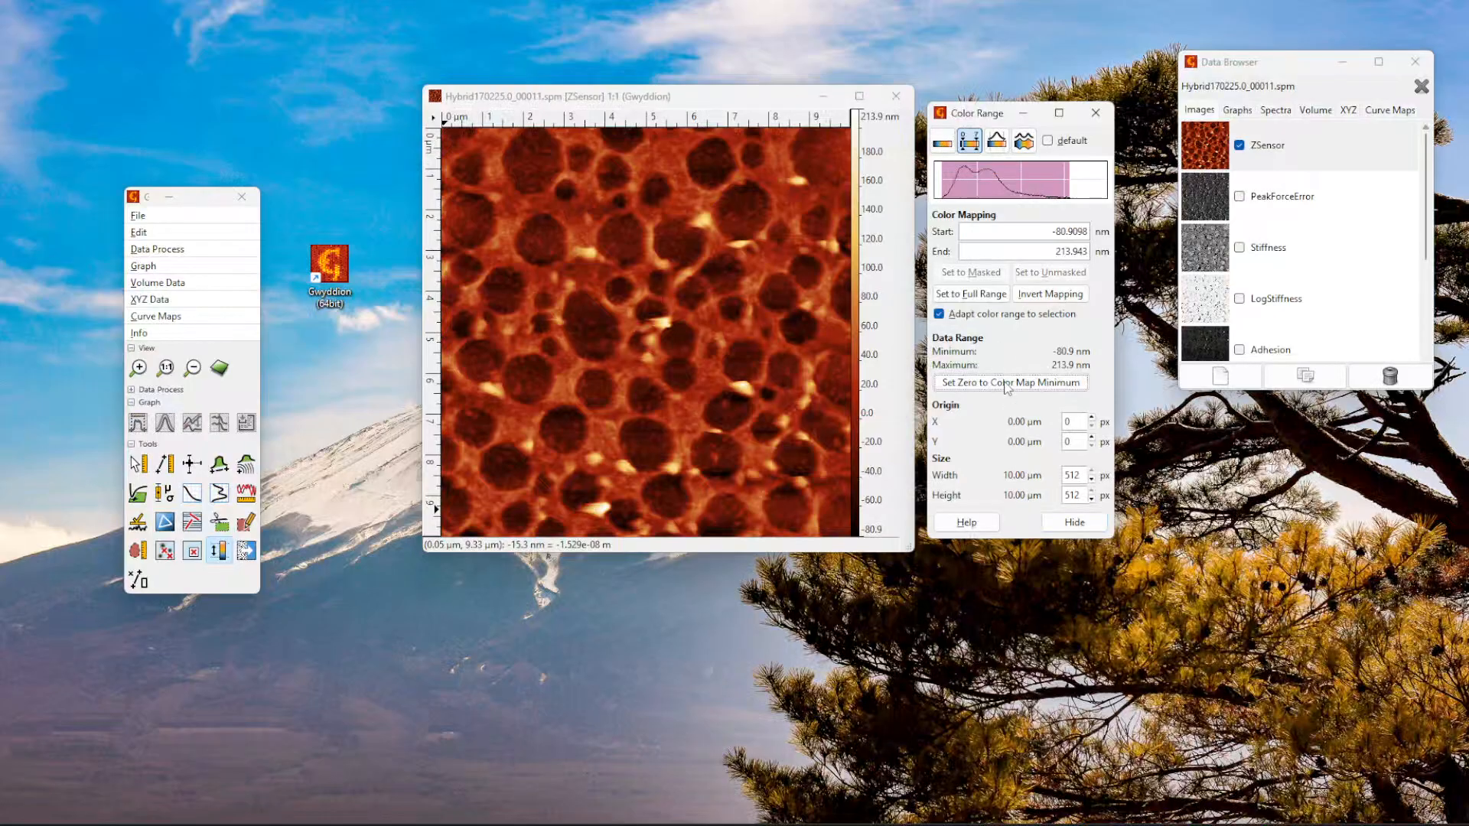
pyautogui.click(982, 322)
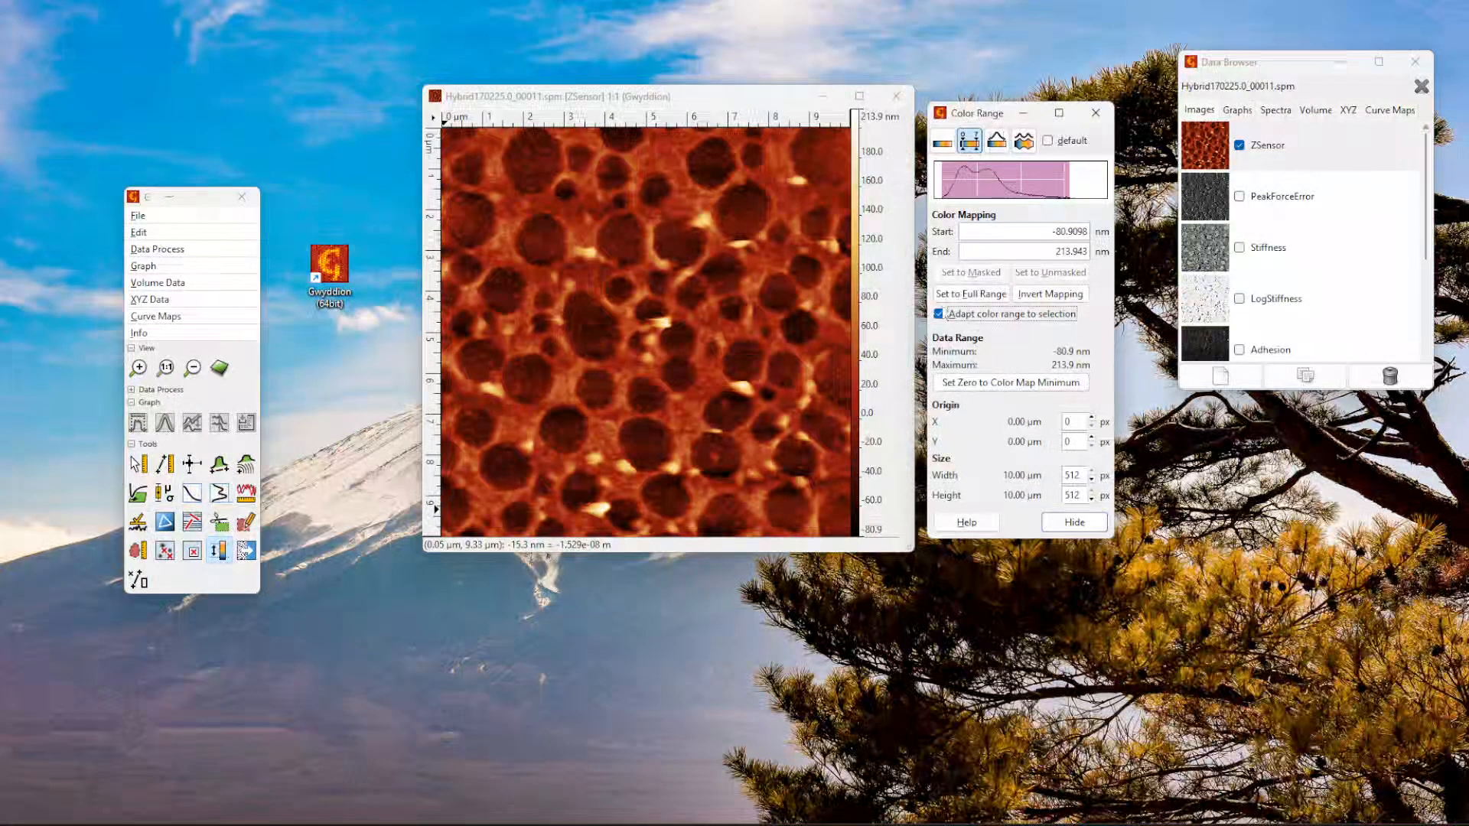
pyautogui.click(1049, 142)
pyautogui.click(1096, 112)
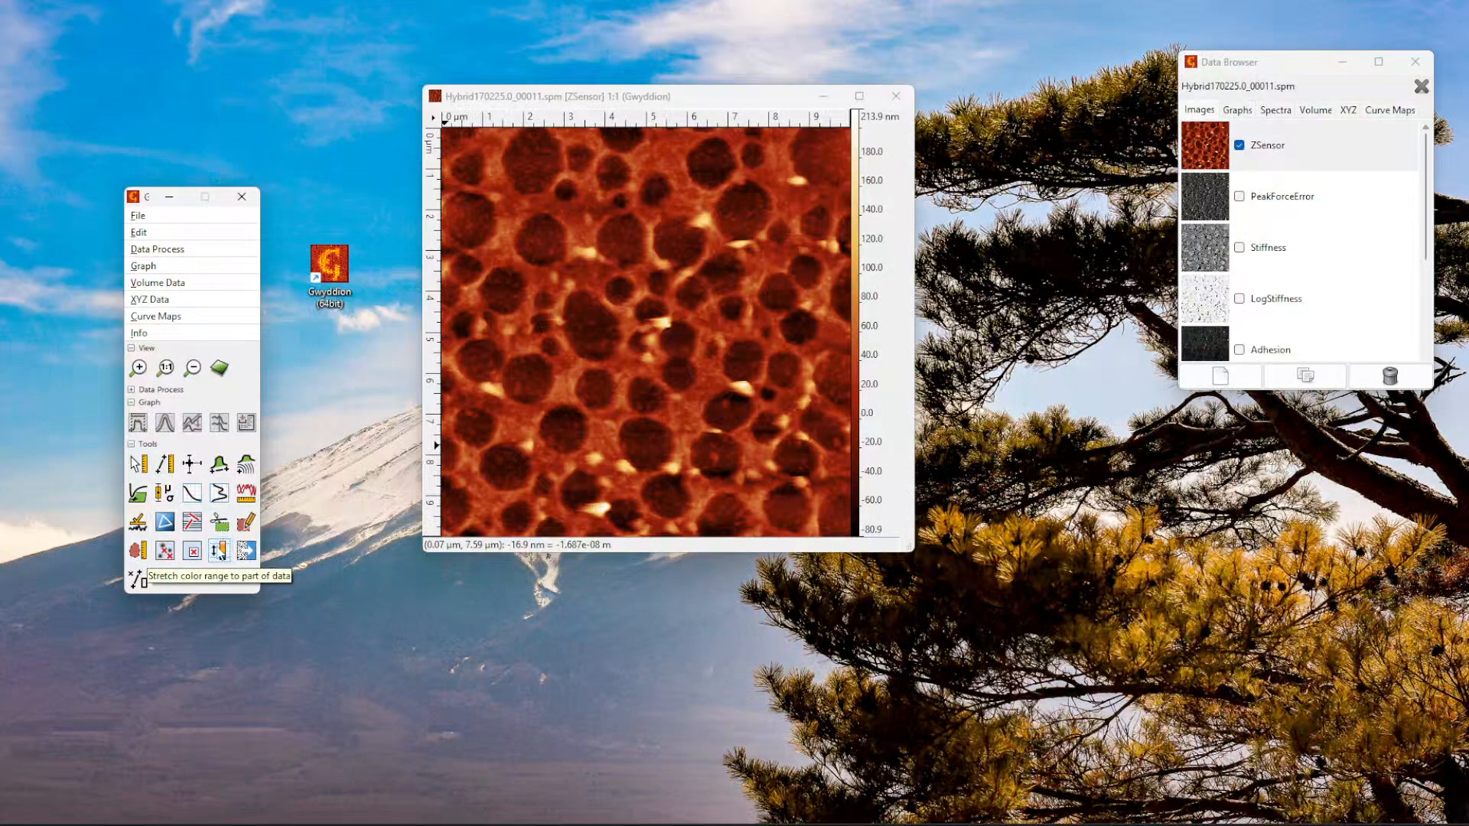
# Set the data zero to the color map minimum and the color range end to 300 nm, and close the Color Range tool.
pyautogui.click(218, 551)
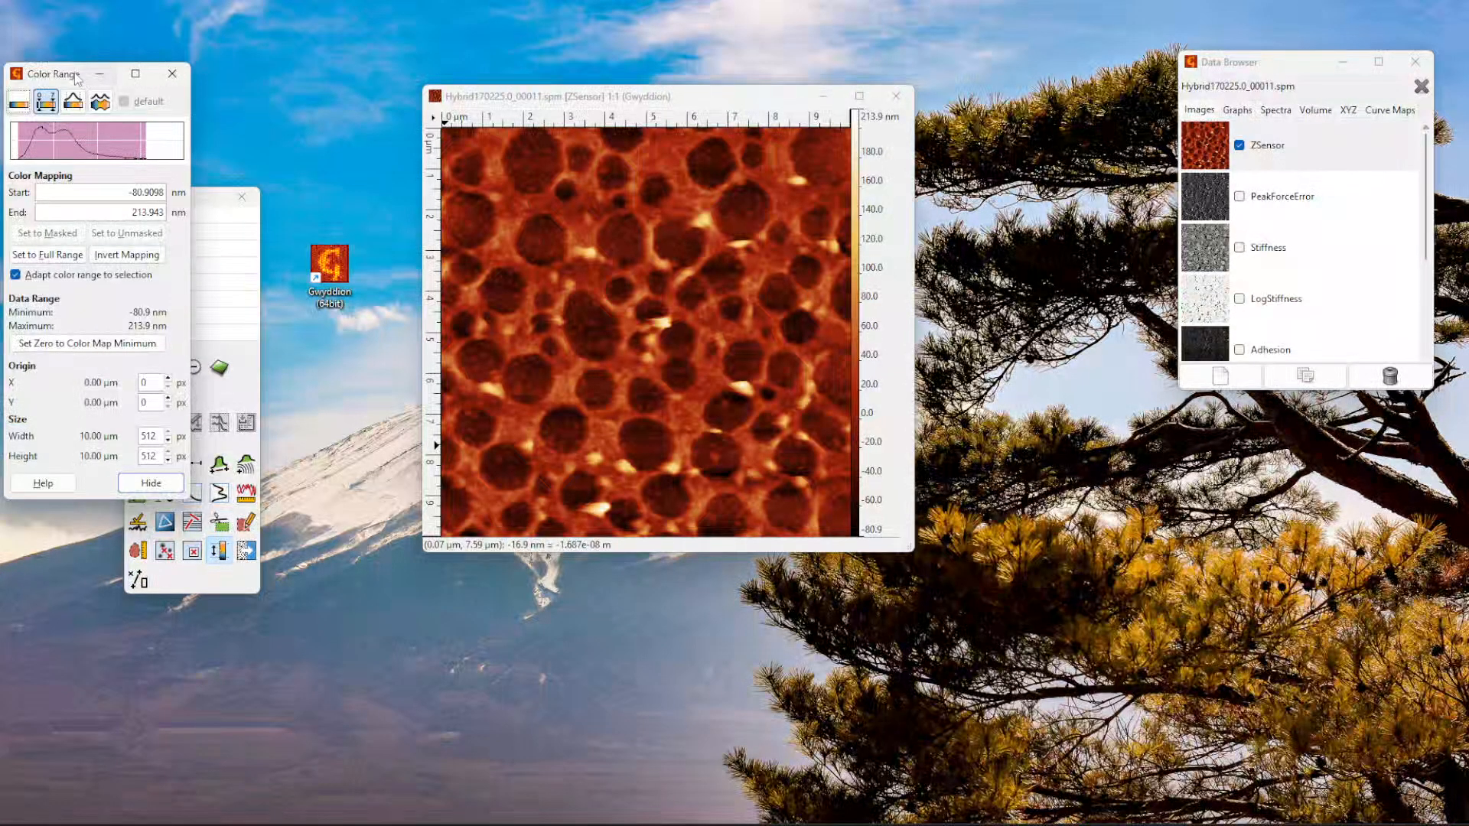
pyautogui.click(74, 346)
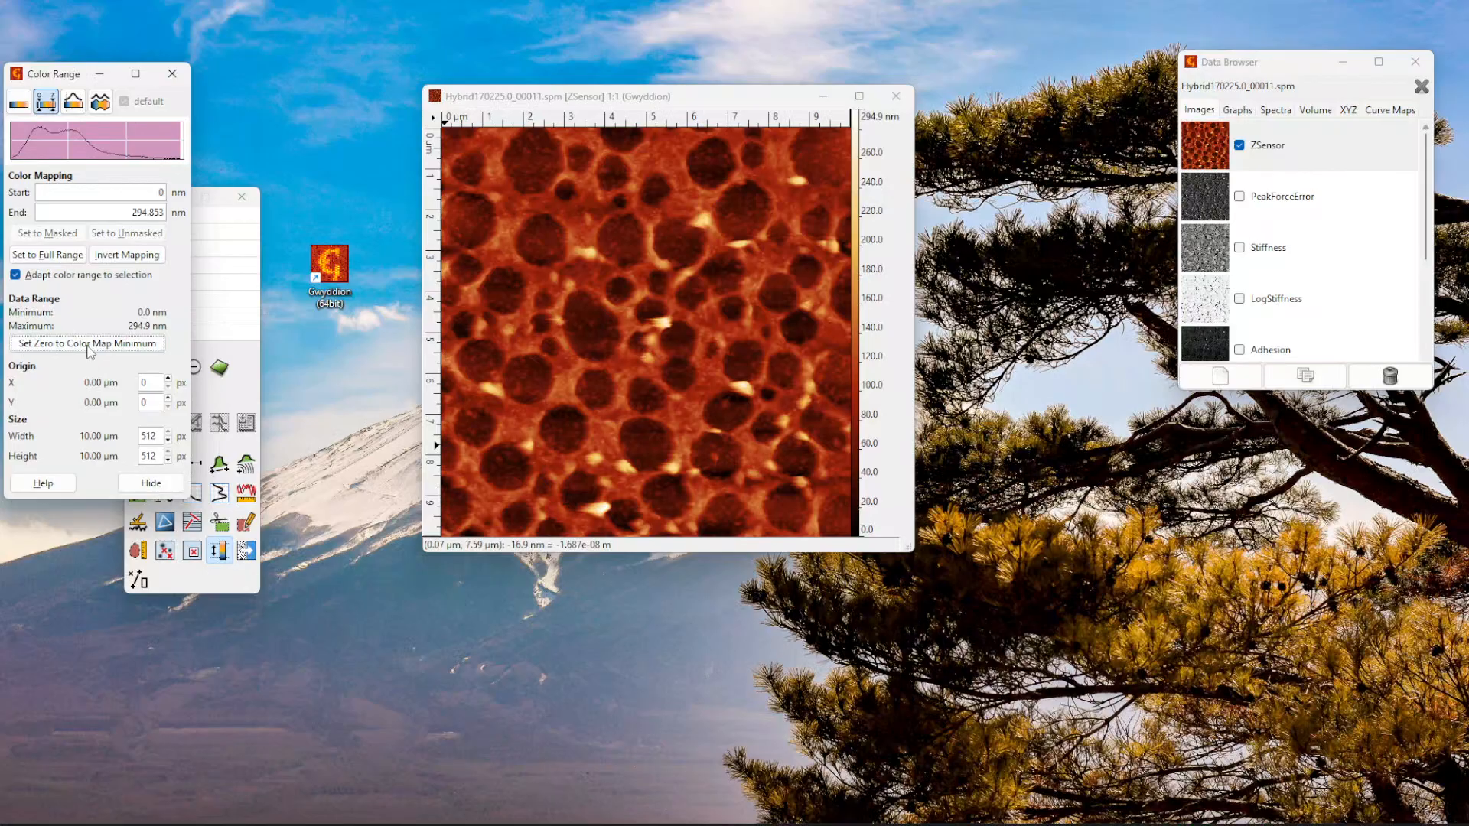
pyautogui.doubleClick(144, 214)
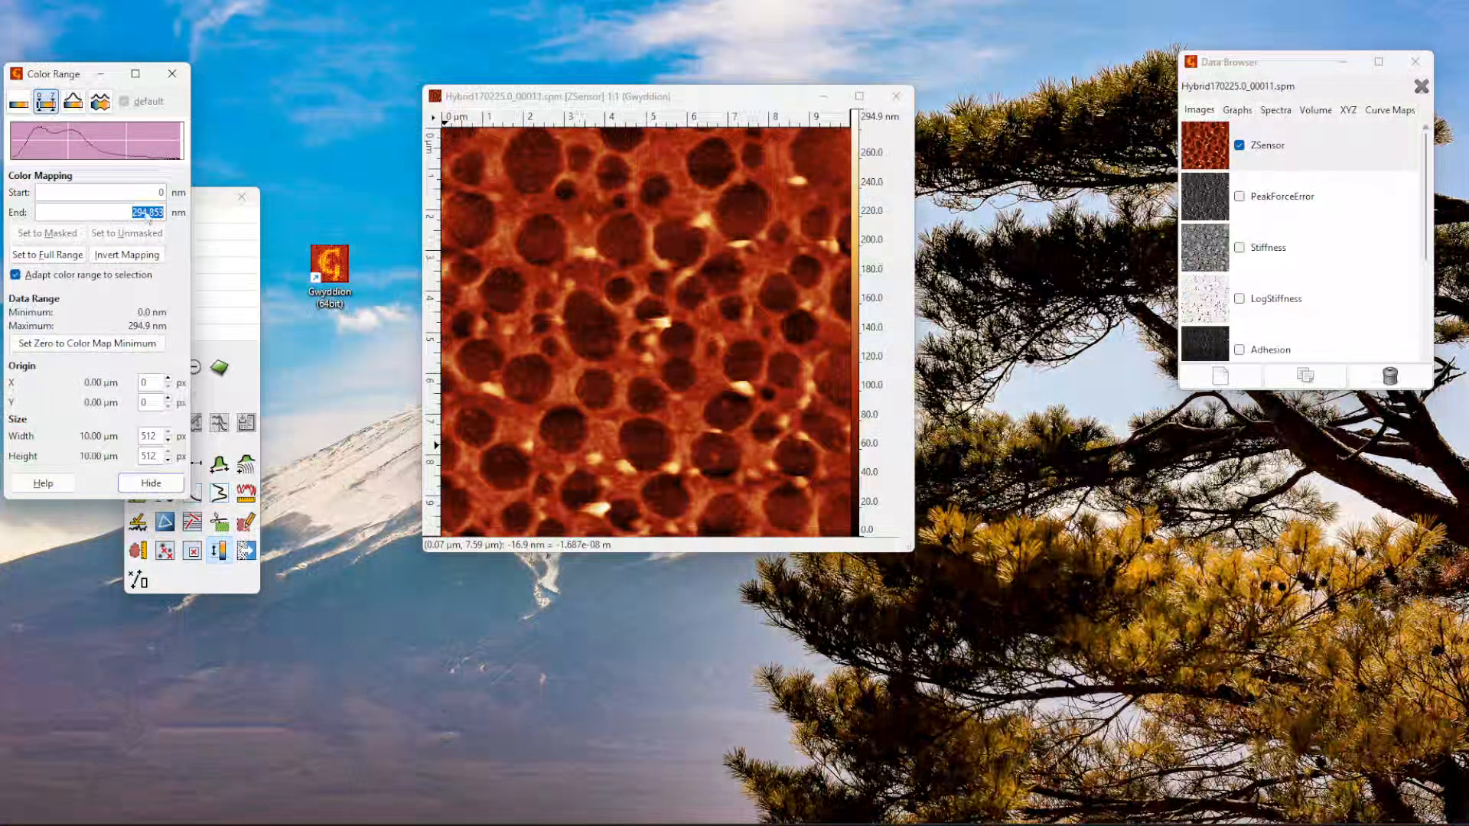
pyautogui.write('300')
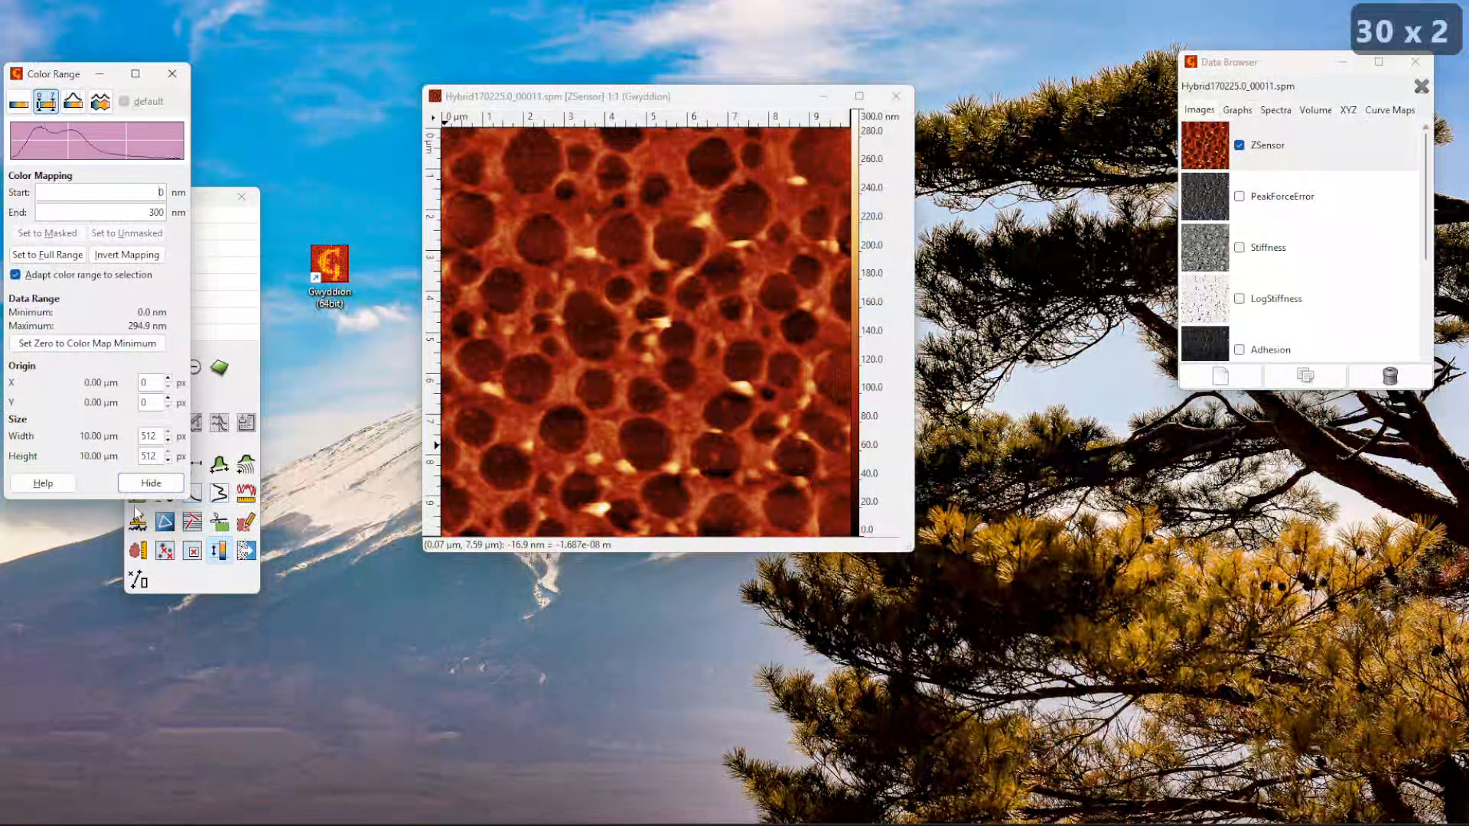
pyautogui.click(129, 484)
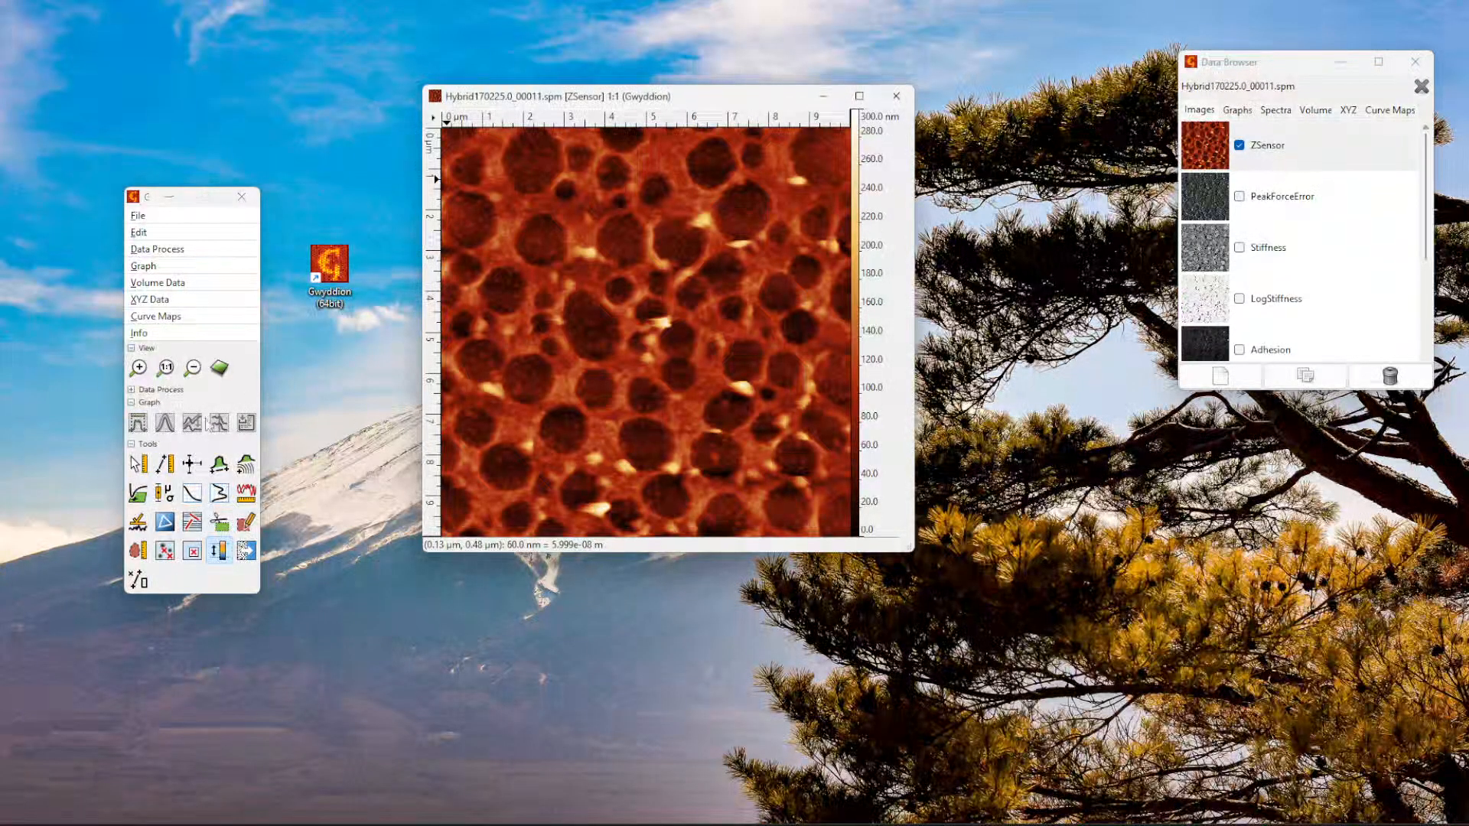
# Start Mark Grains by Threshold on the ZSensor image and position its dialog so the whole preview and settings are accessible.
pyautogui.click(131, 390)
pyautogui.click(131, 390)
pyautogui.click(131, 390)
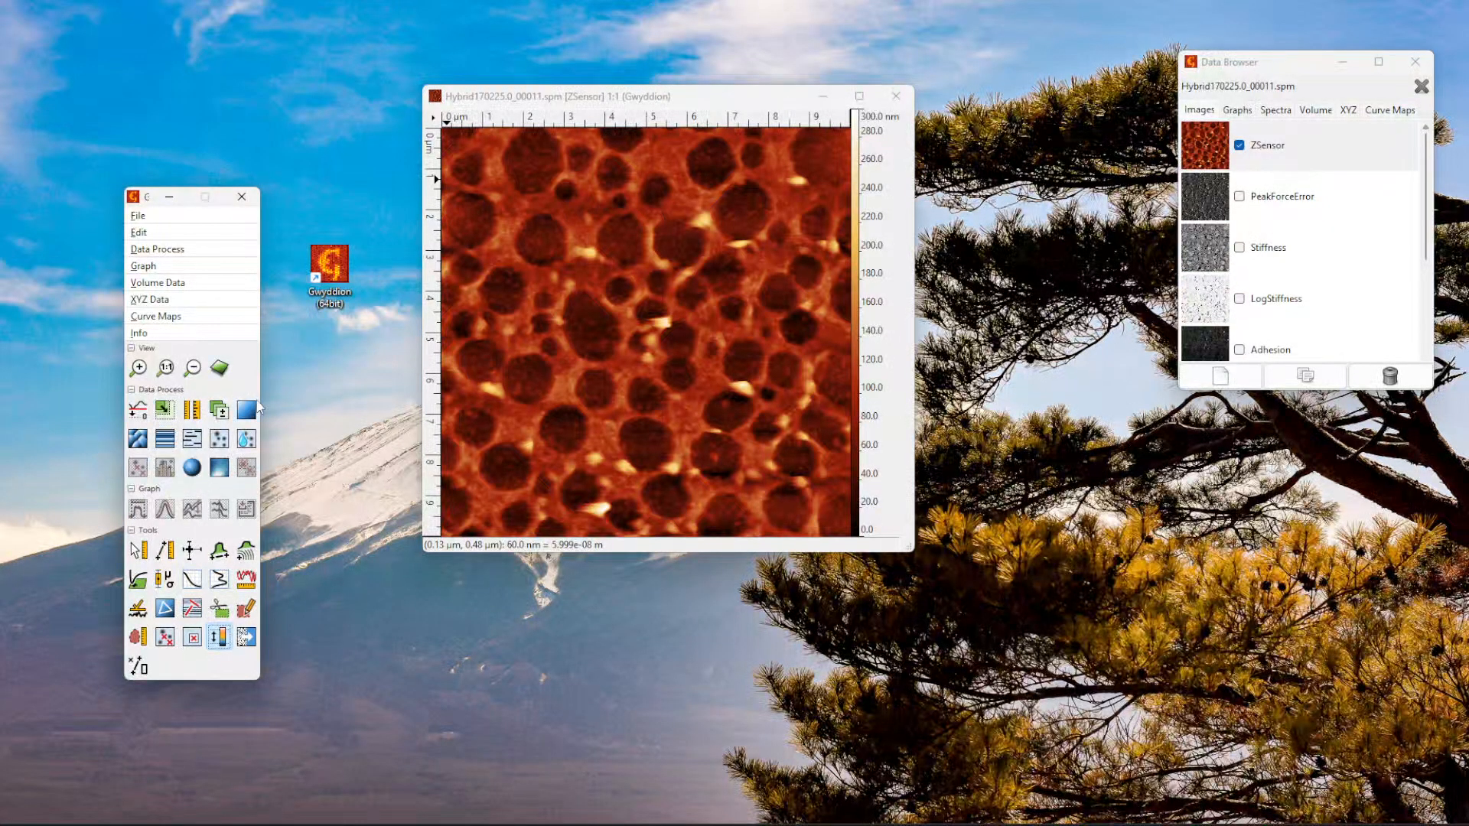
pyautogui.click(218, 441)
pyautogui.moveTo(376, 101); pyautogui.dragTo(1177, 117)
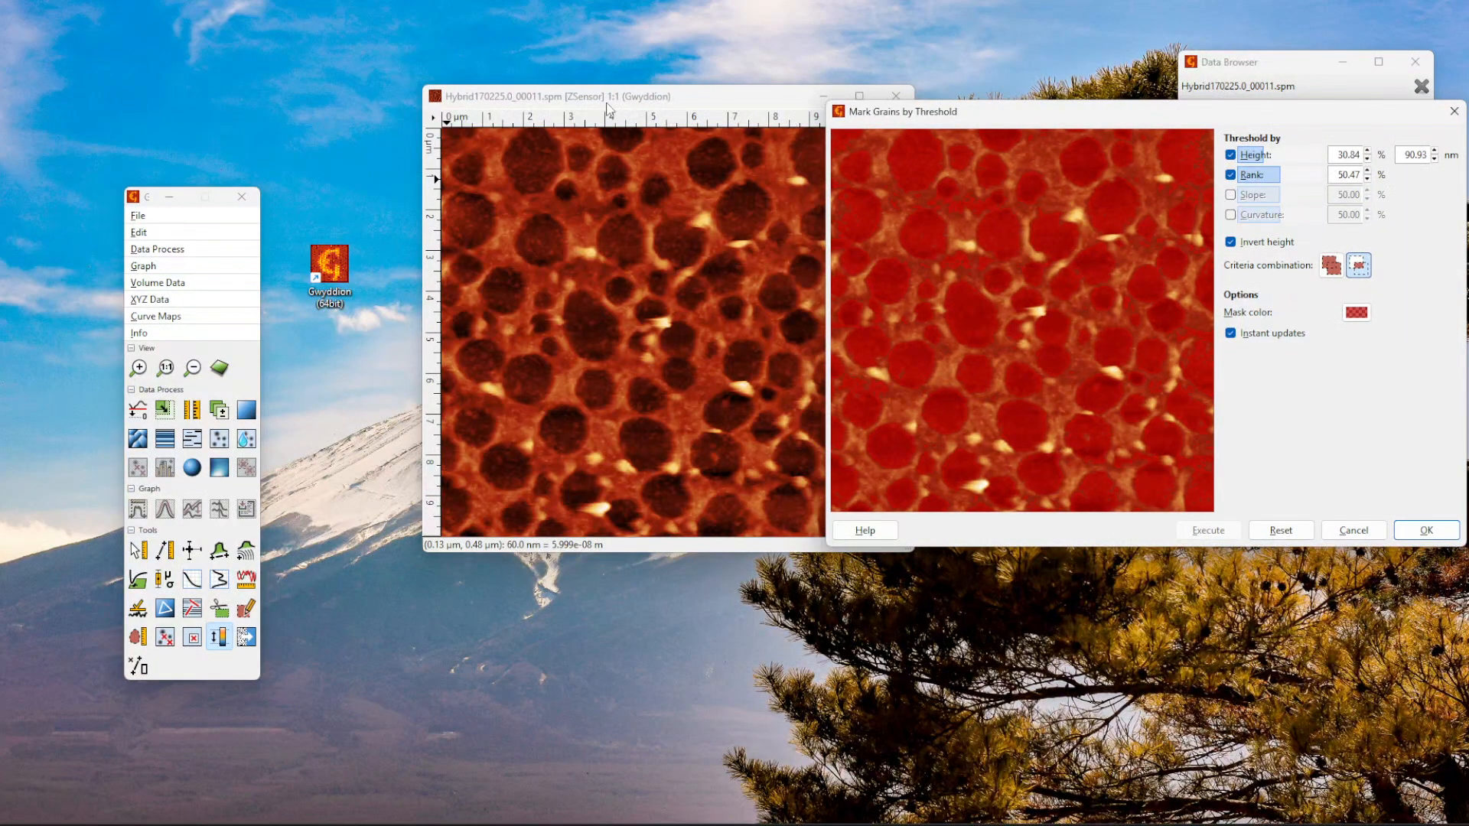
pyautogui.moveTo(1027, 108); pyautogui.dragTo(857, 116)
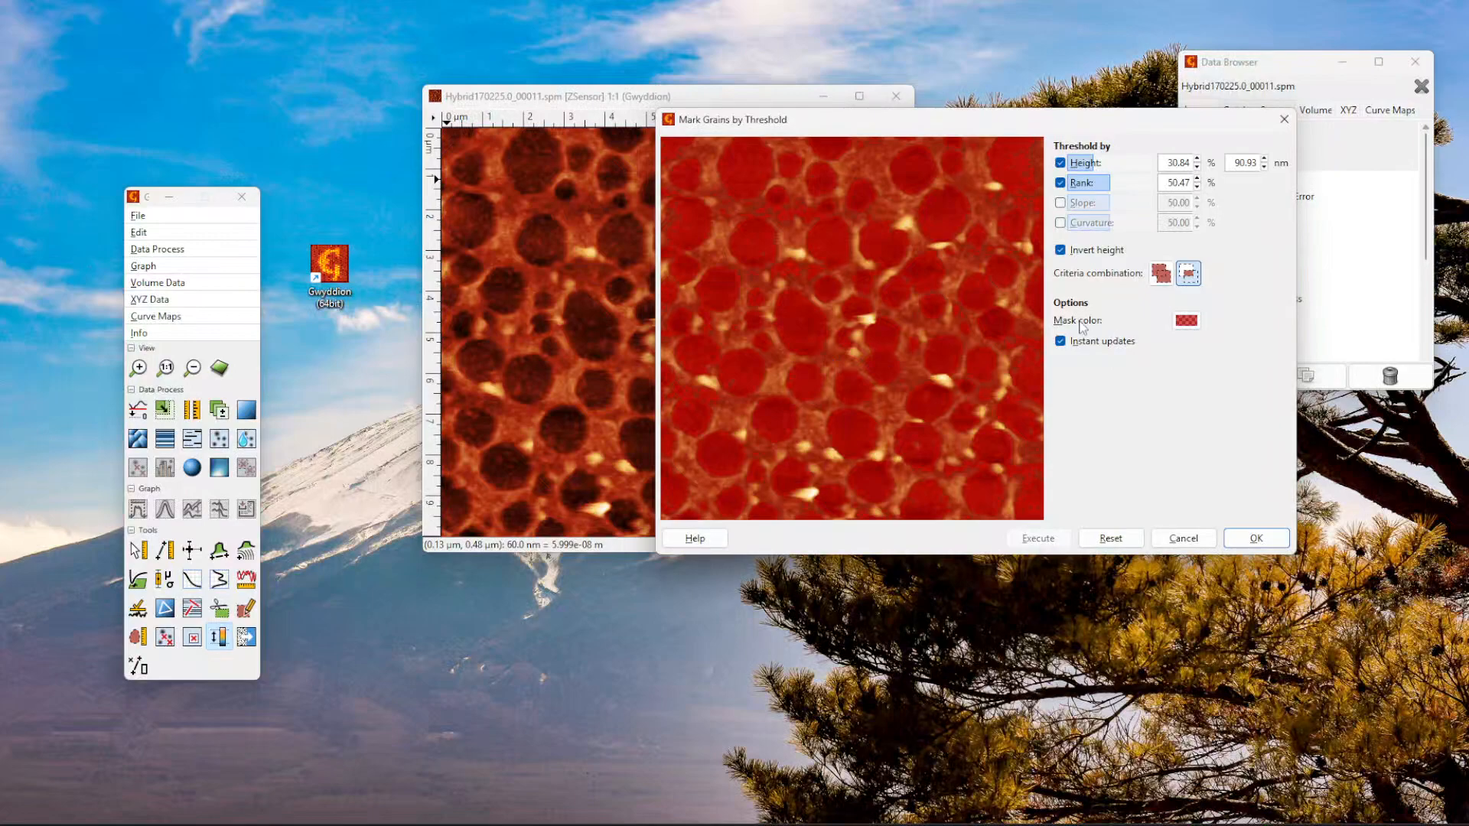
# Change the grain mask color to blue (#0D00FF).
pyautogui.click(1187, 319)
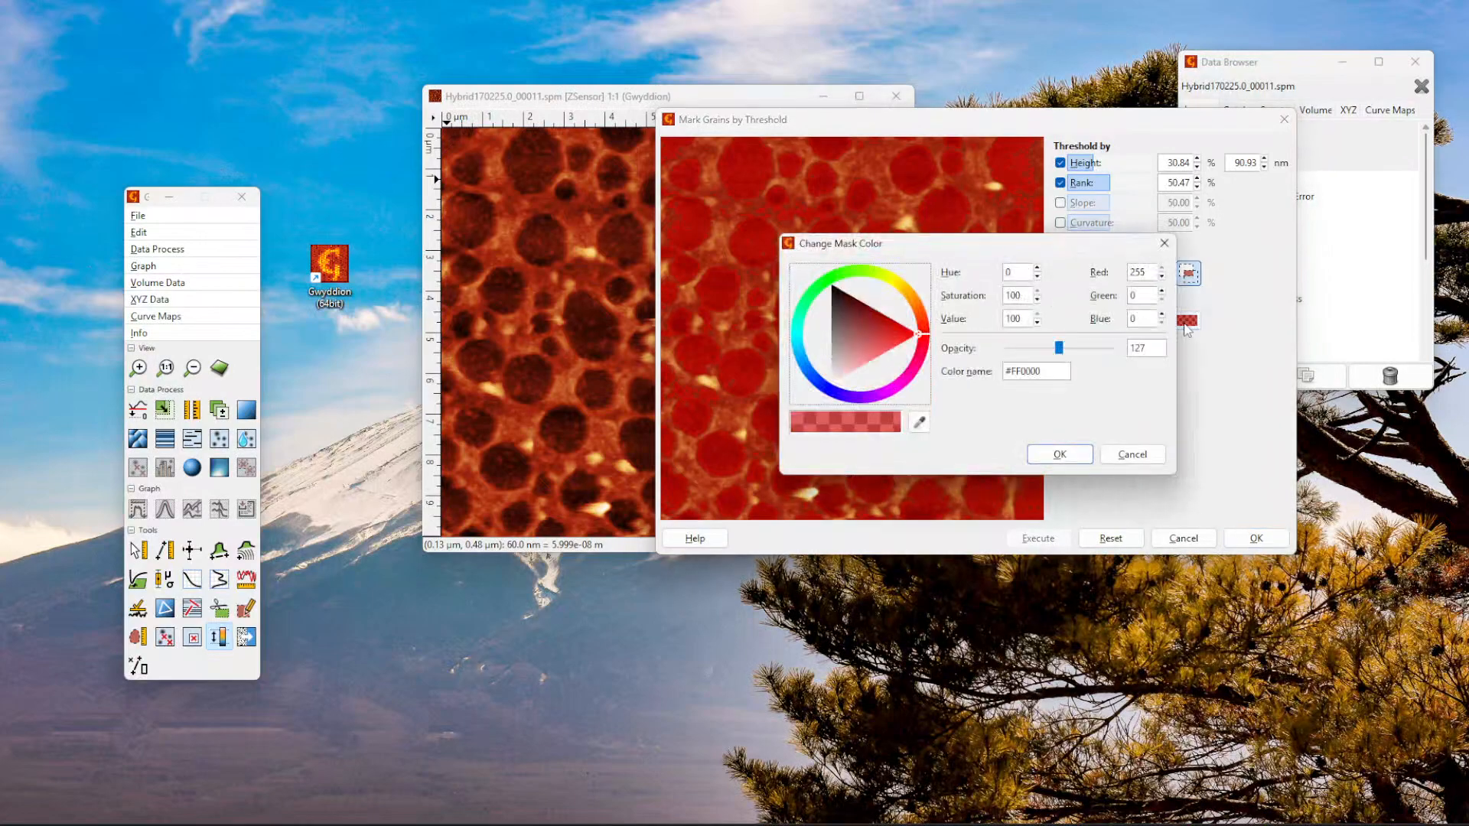
pyautogui.click(833, 387)
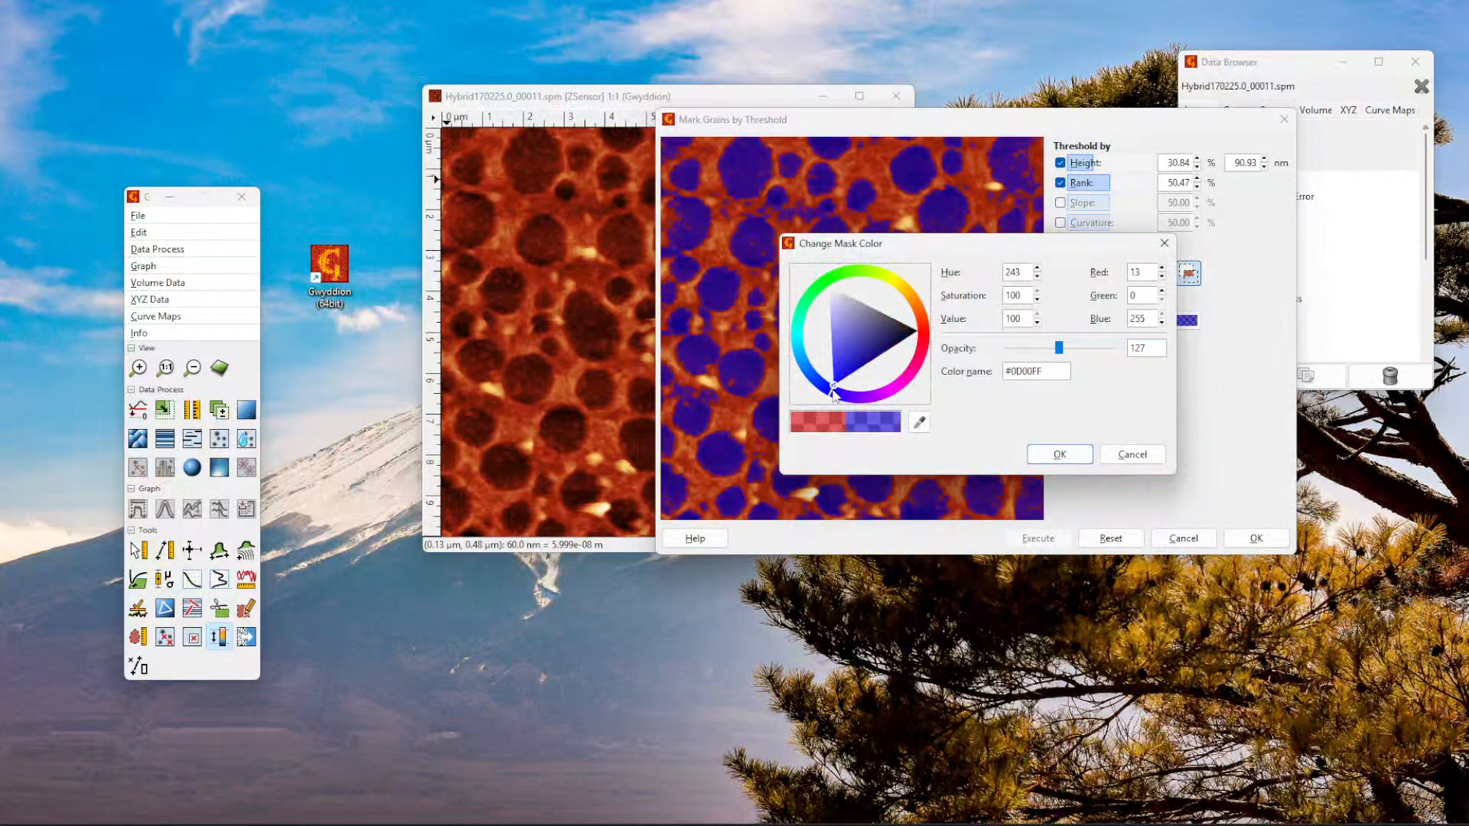
pyautogui.click(1081, 467)
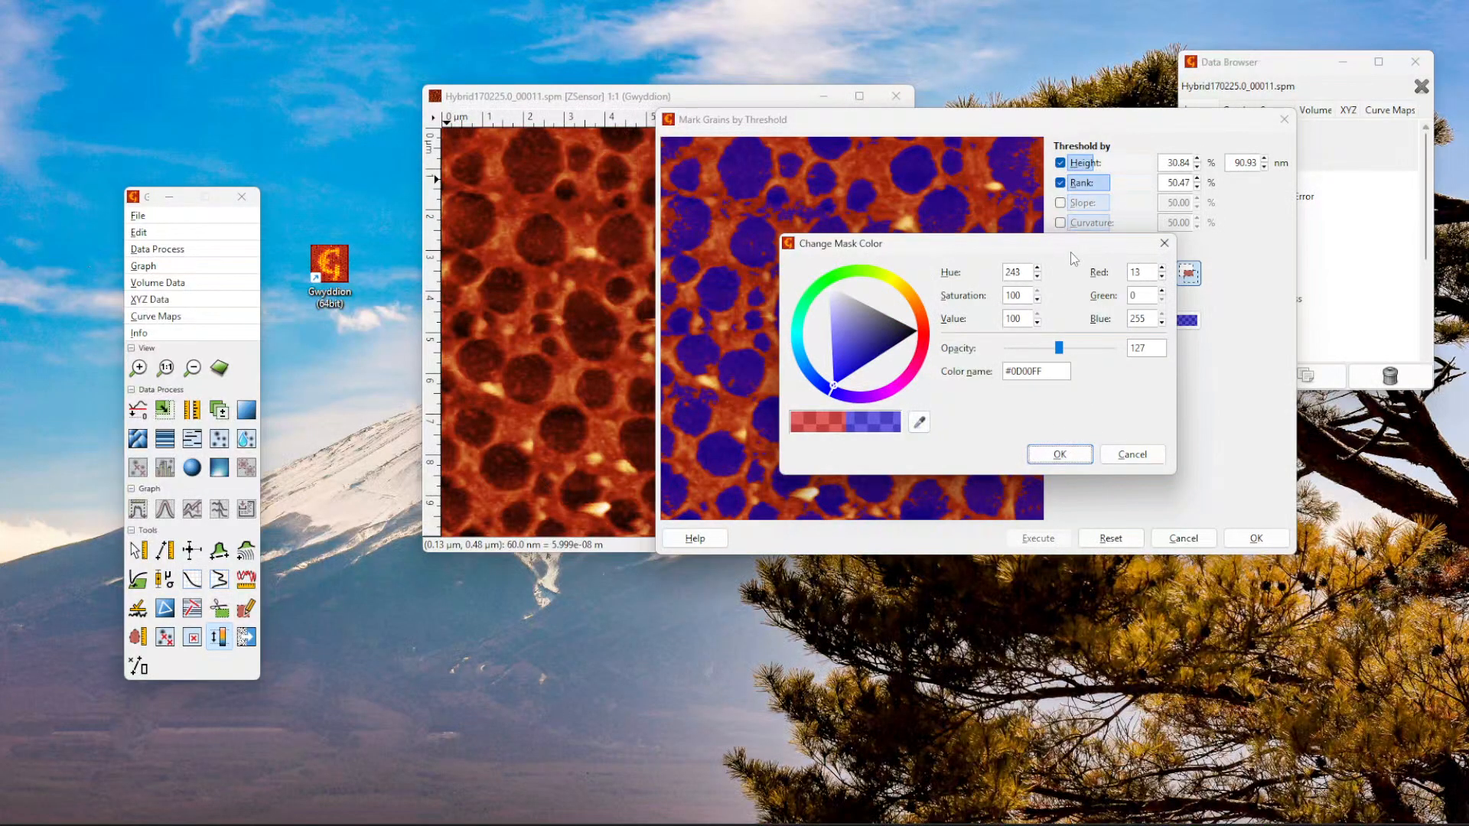
pyautogui.moveTo(1076, 249); pyautogui.dragTo(1004, 258)
pyautogui.click(988, 464)
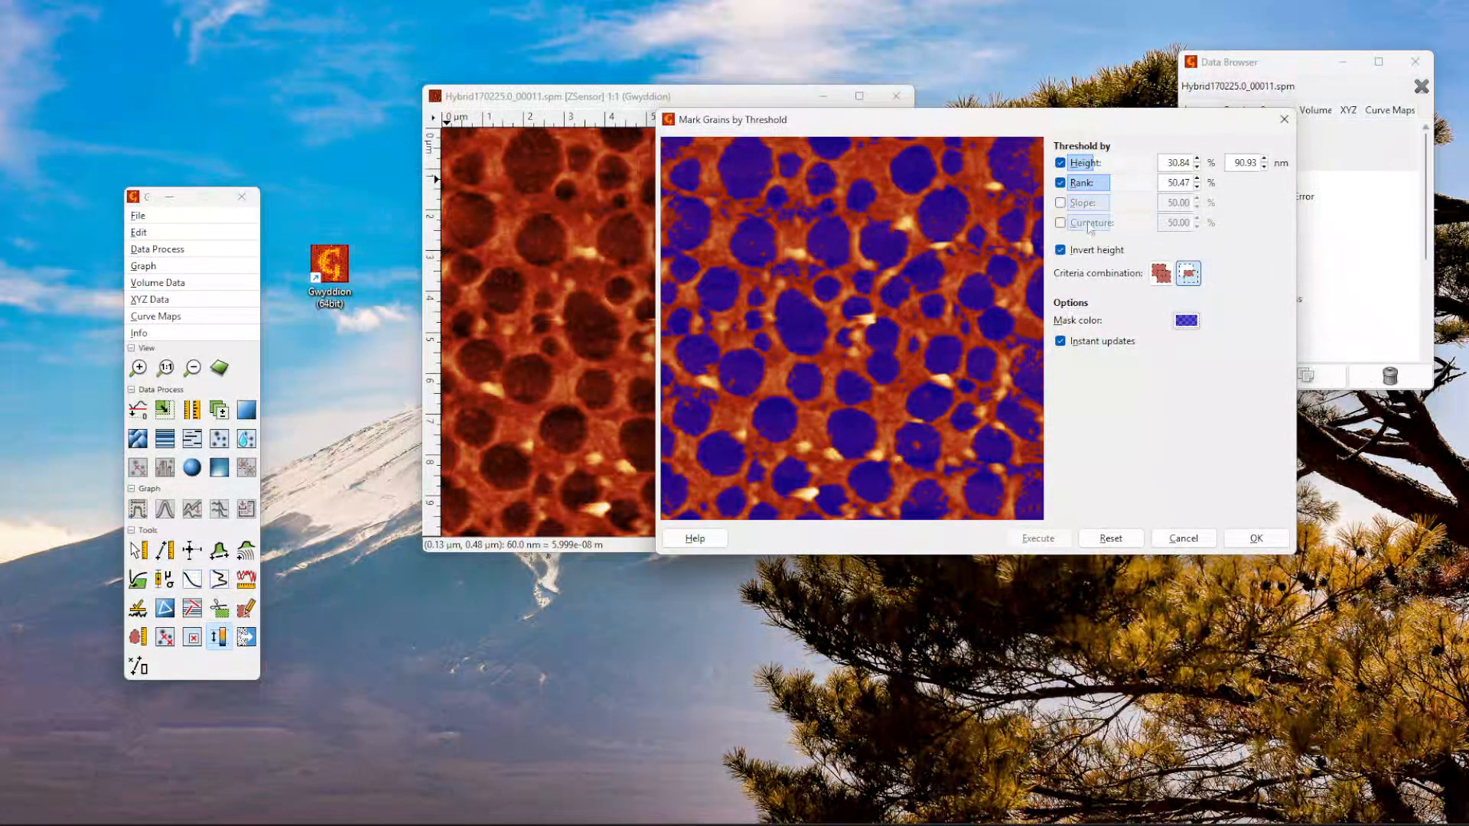
# Compare the marking with and without inverted height, and apply the height and rank thresholds with the height inverted.
pyautogui.click(1062, 253)
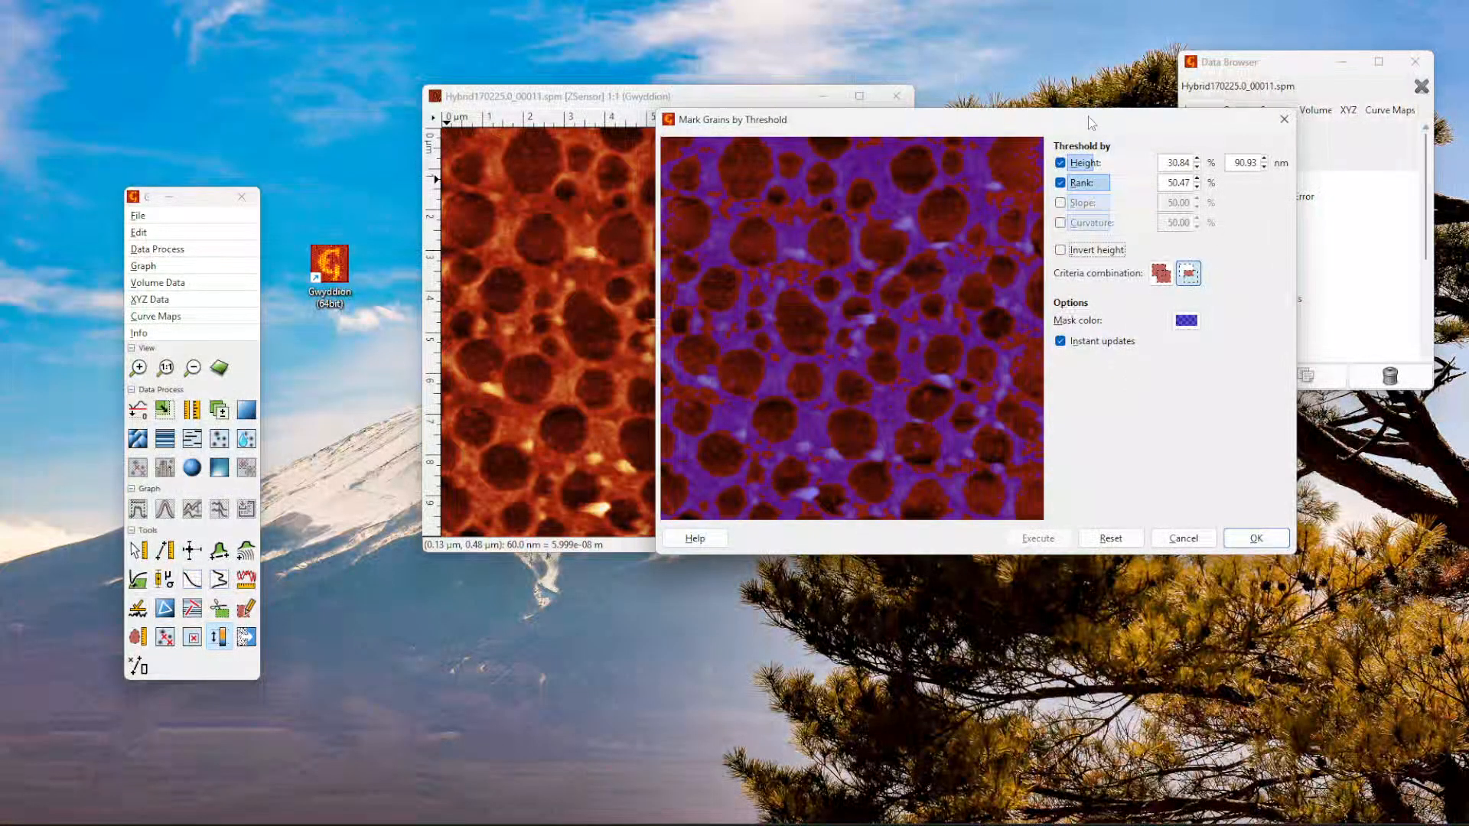
pyautogui.click(1059, 251)
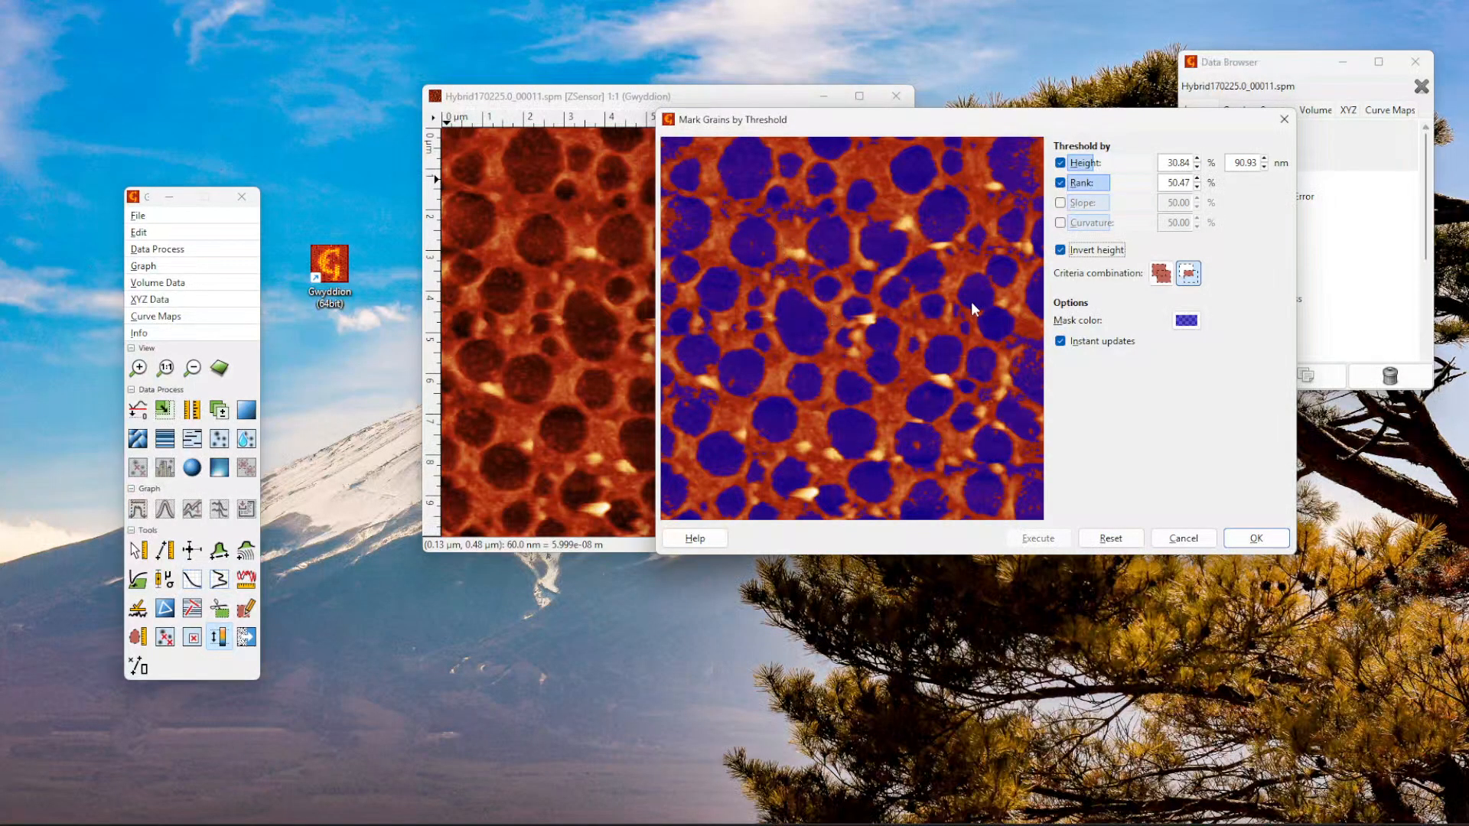
pyautogui.click(1111, 189)
pyautogui.moveTo(1111, 189); pyautogui.dragTo(1109, 187)
pyautogui.click(1256, 540)
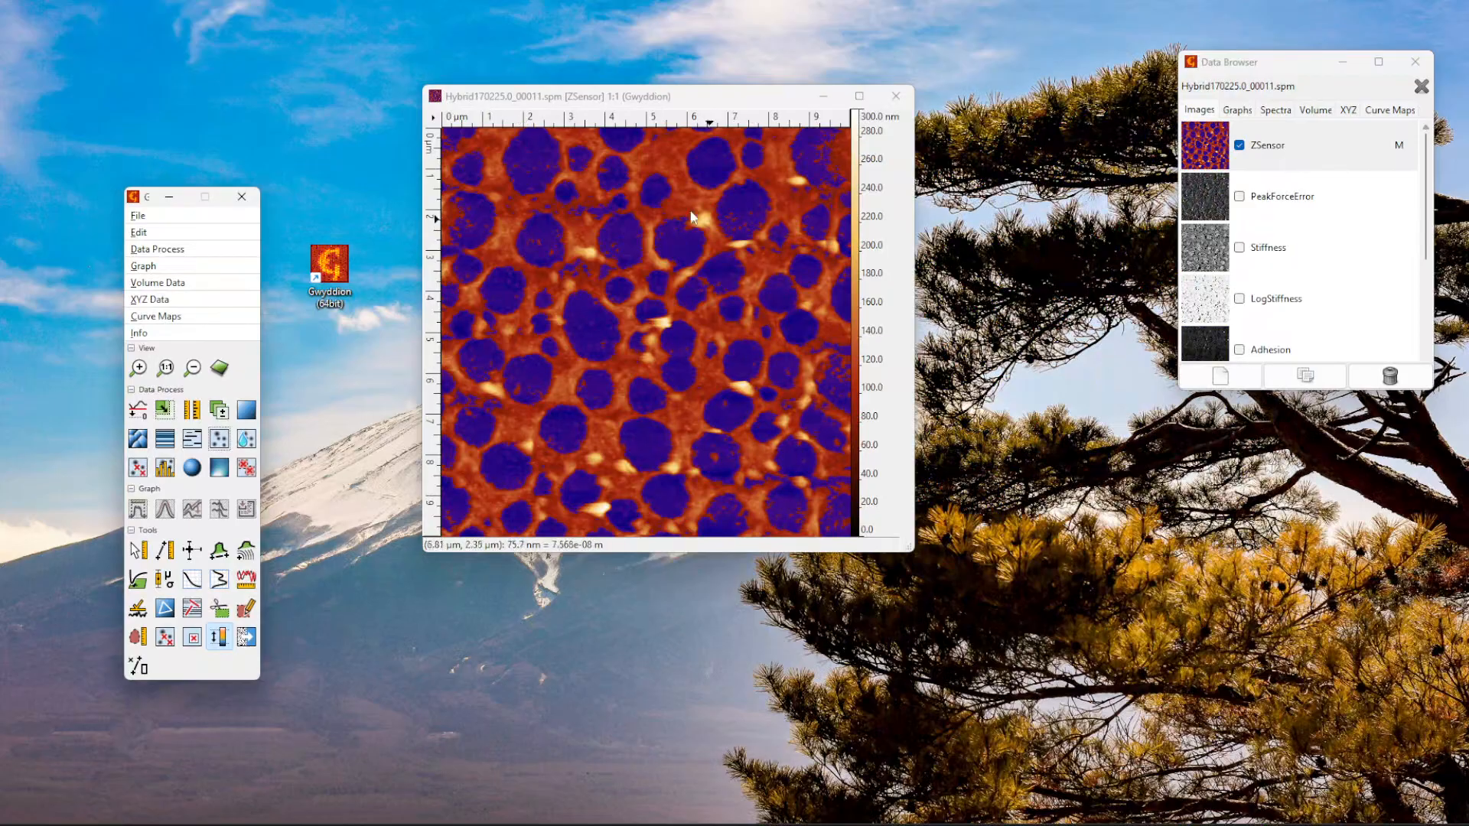
# Plot the distribution of the marked grains' equivalent disc radius as a graph with Grain Distributions.
pyautogui.click(135, 196)
pyautogui.click(136, 166)
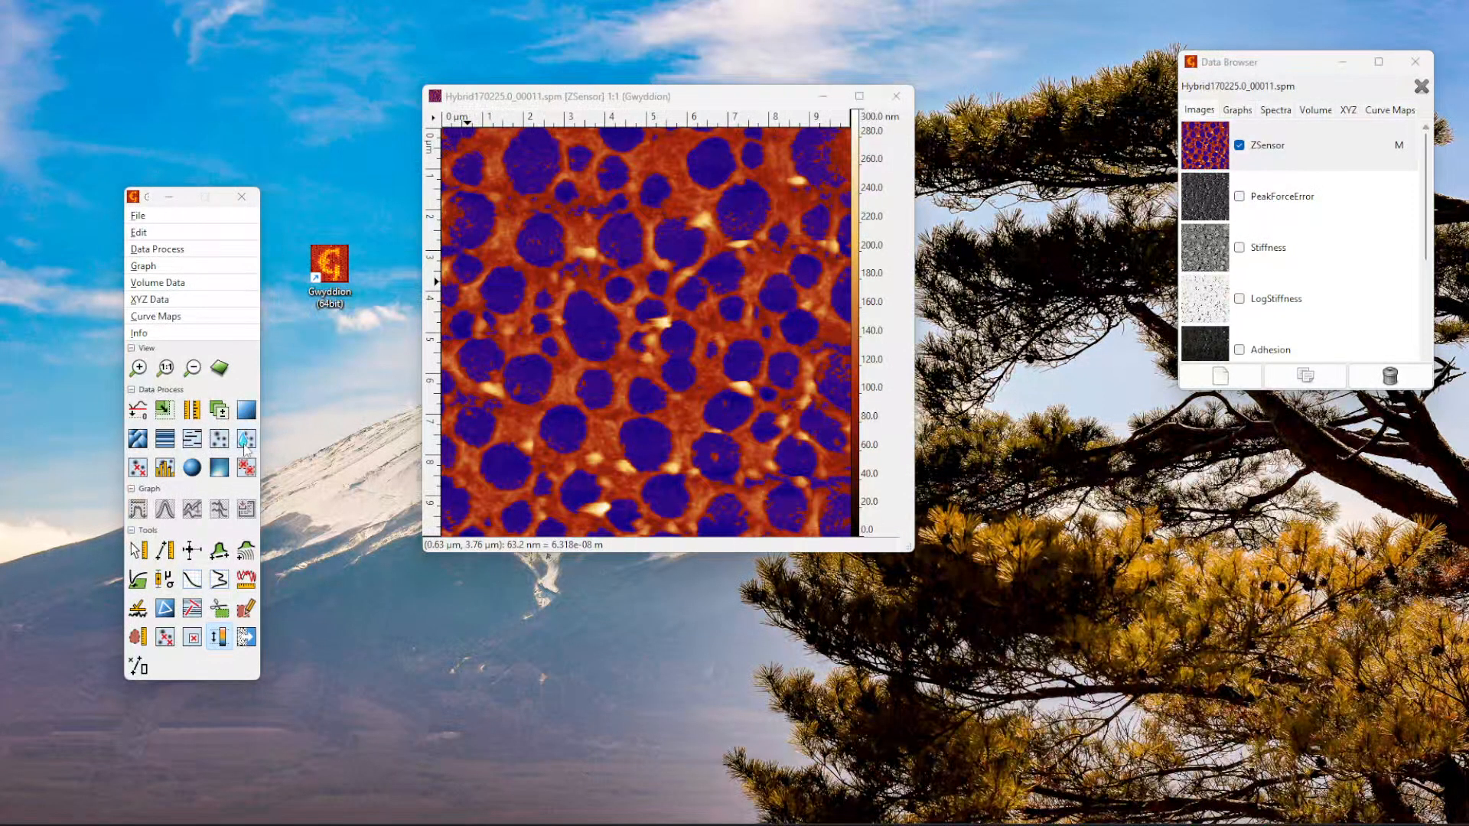
pyautogui.click(164, 472)
pyautogui.moveTo(285, 128); pyautogui.dragTo(236, 92)
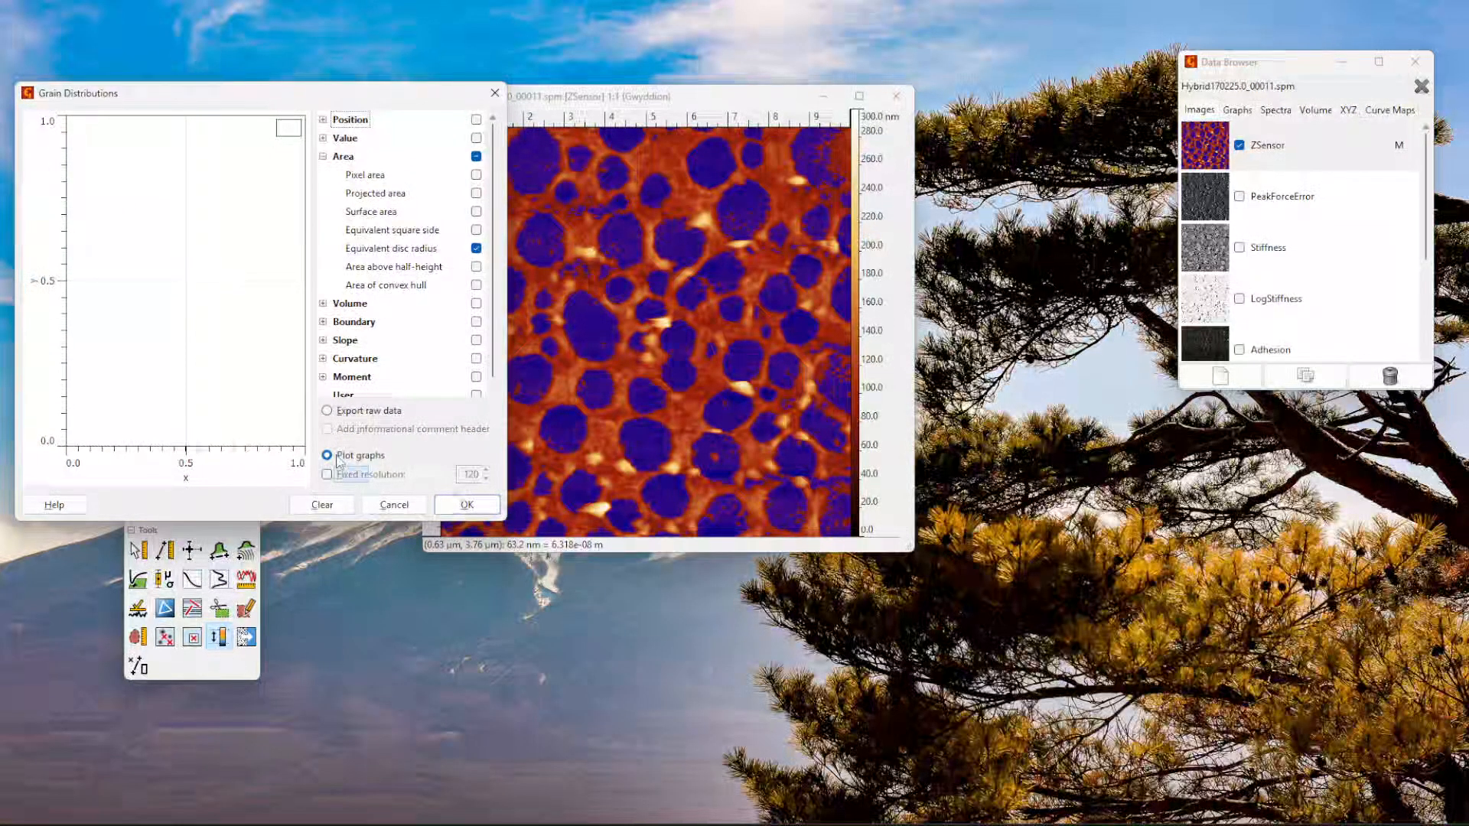
pyautogui.click(328, 411)
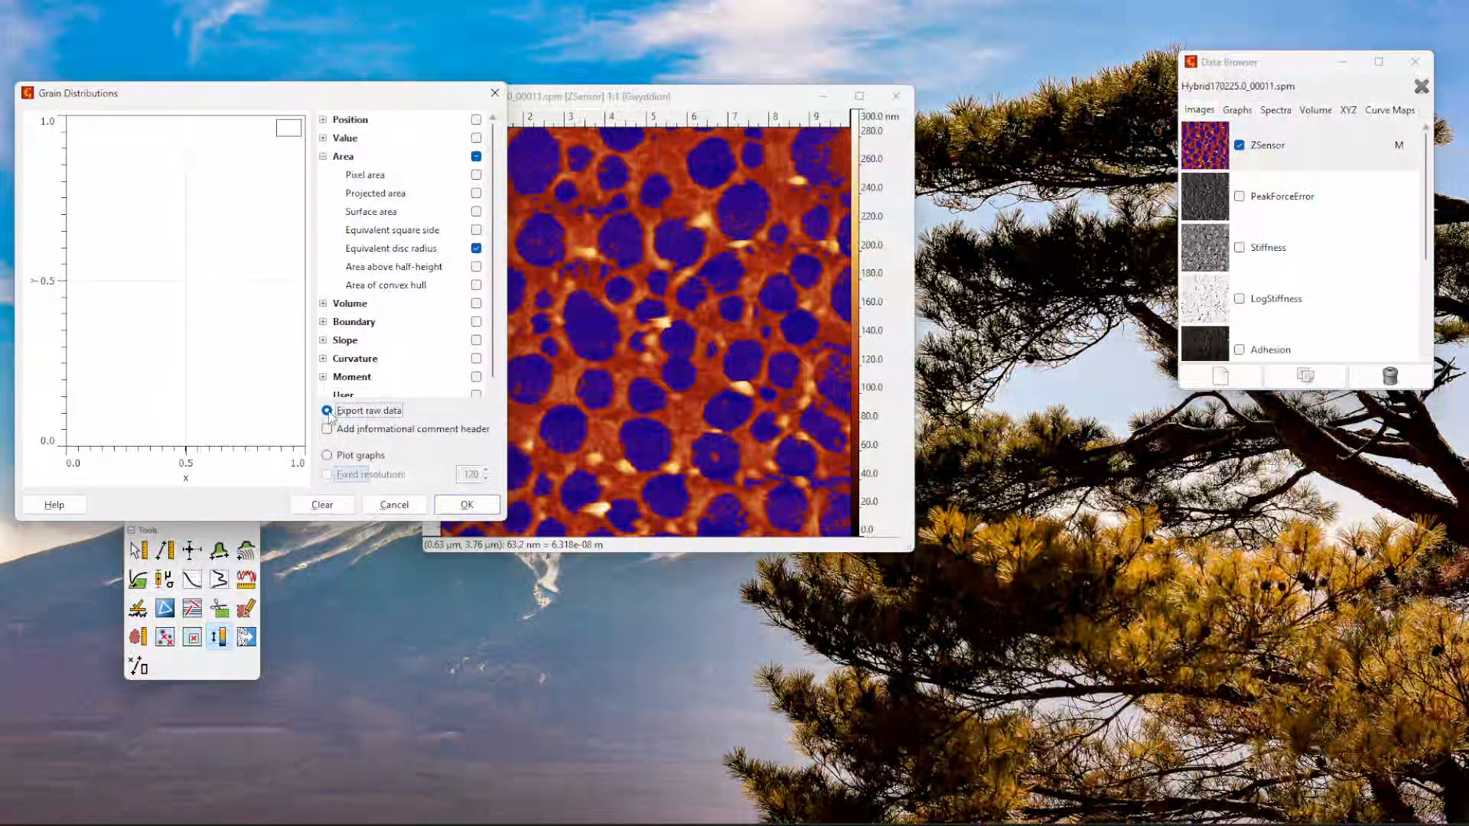
pyautogui.click(329, 457)
pyautogui.click(329, 457)
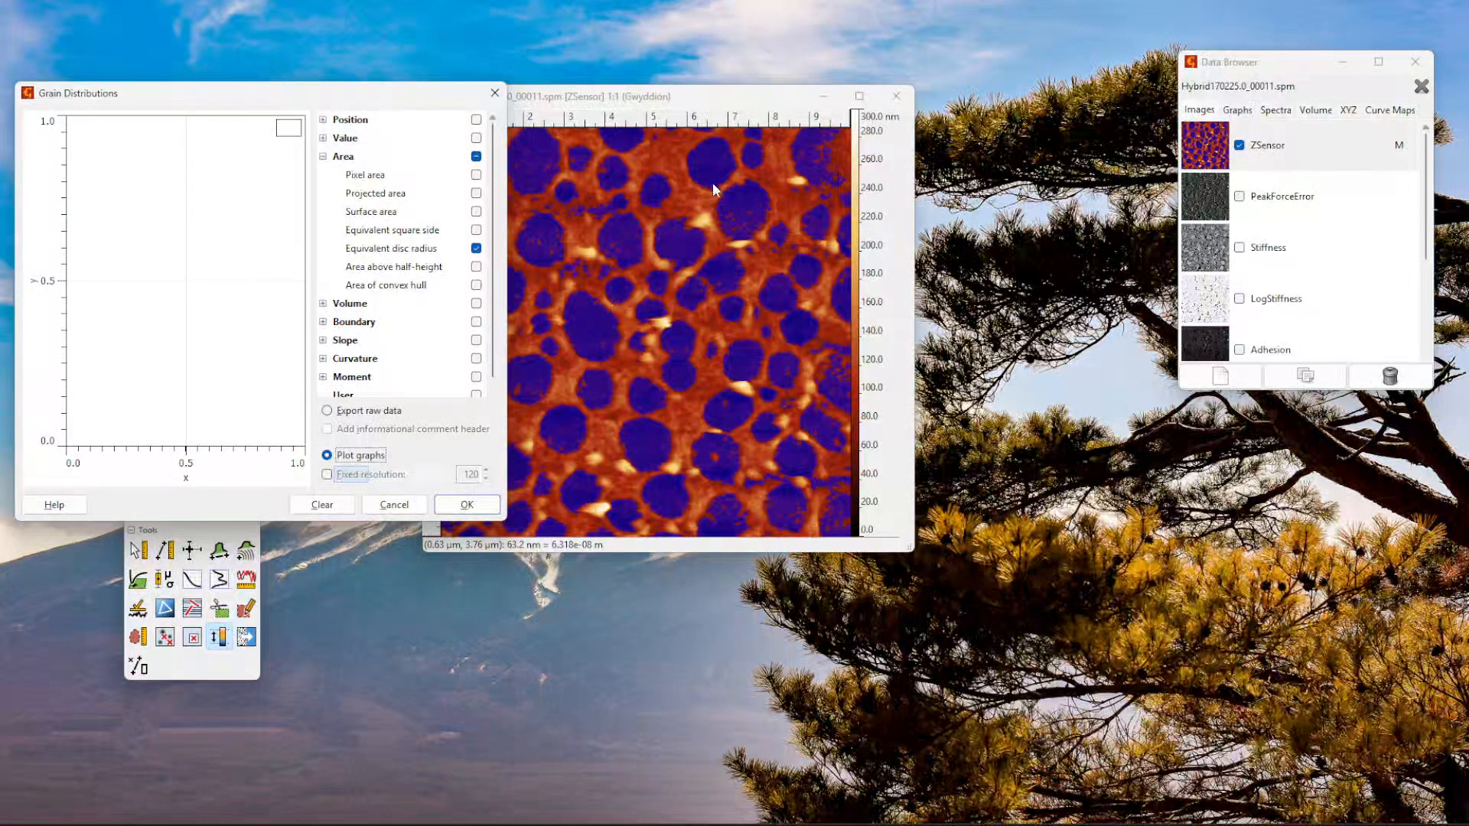
pyautogui.scroll(-1, 495, 331)
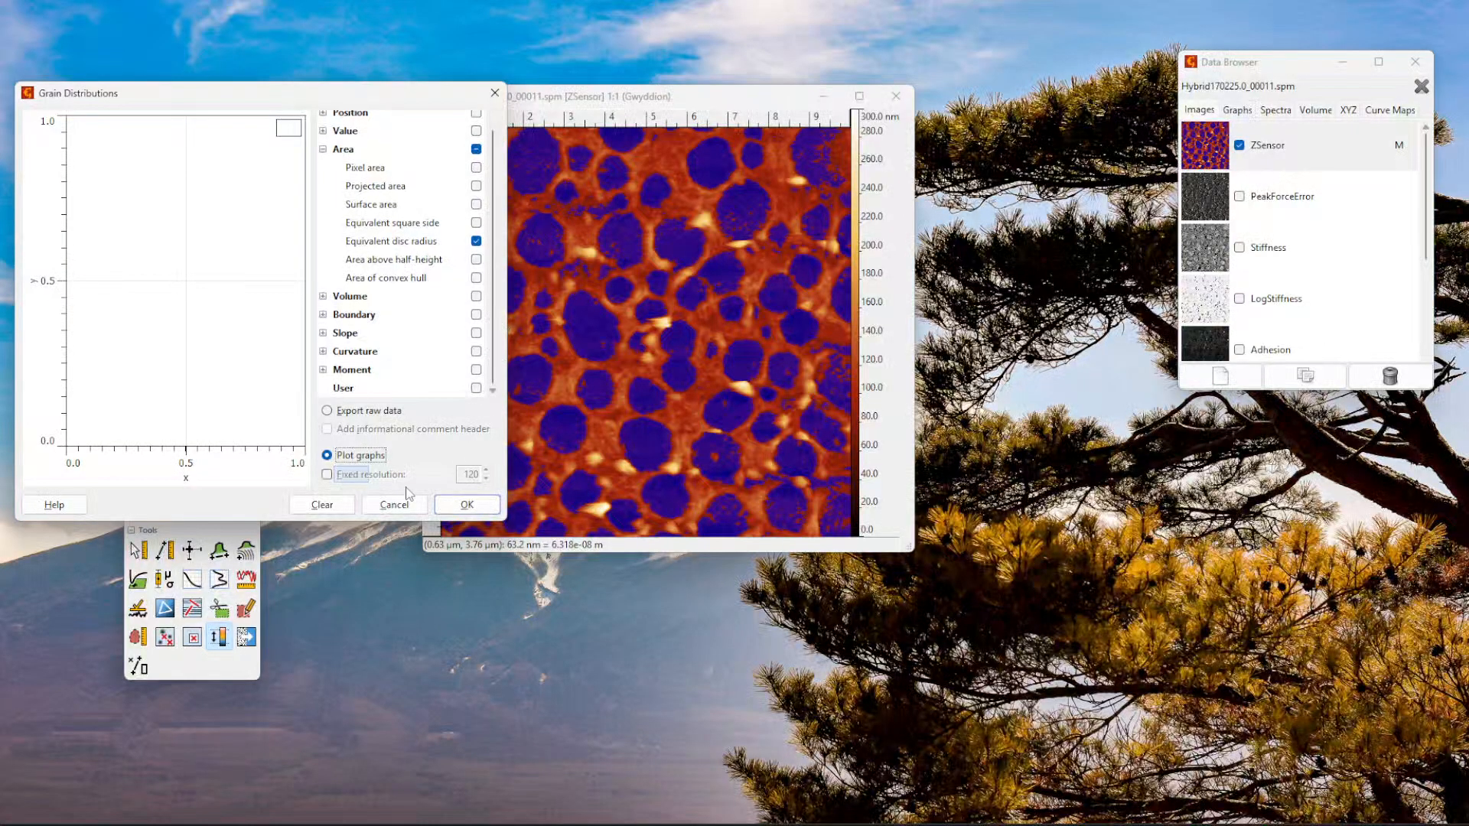
pyautogui.click(456, 508)
pyautogui.click(467, 505)
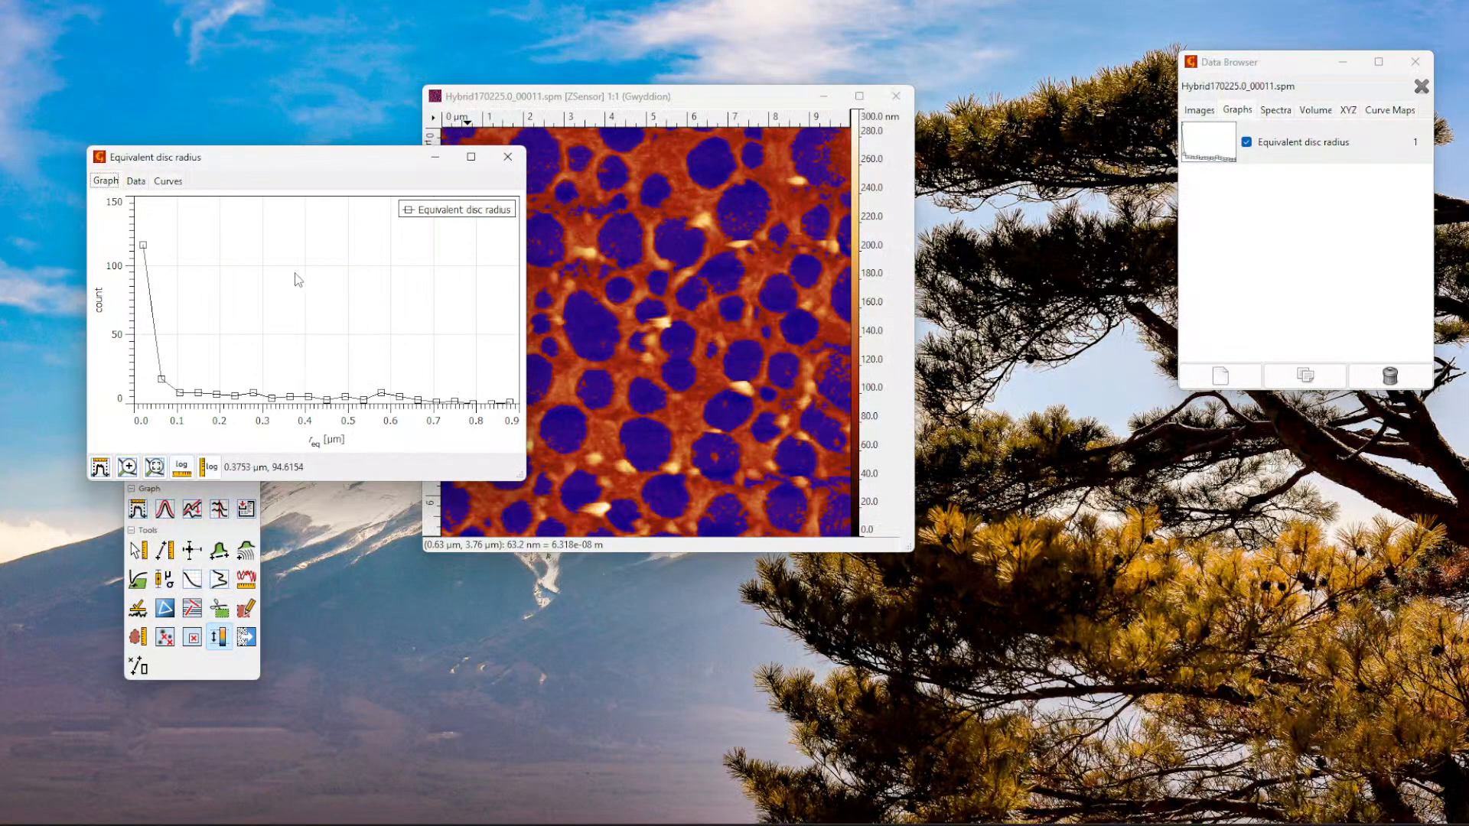
# Examine the tabulated data of the equivalent disc radius distribution and return to its curve.
pyautogui.moveTo(280, 163); pyautogui.dragTo(233, 86)
pyautogui.click(88, 105)
pyautogui.moveTo(472, 178); pyautogui.dragTo(456, 140)
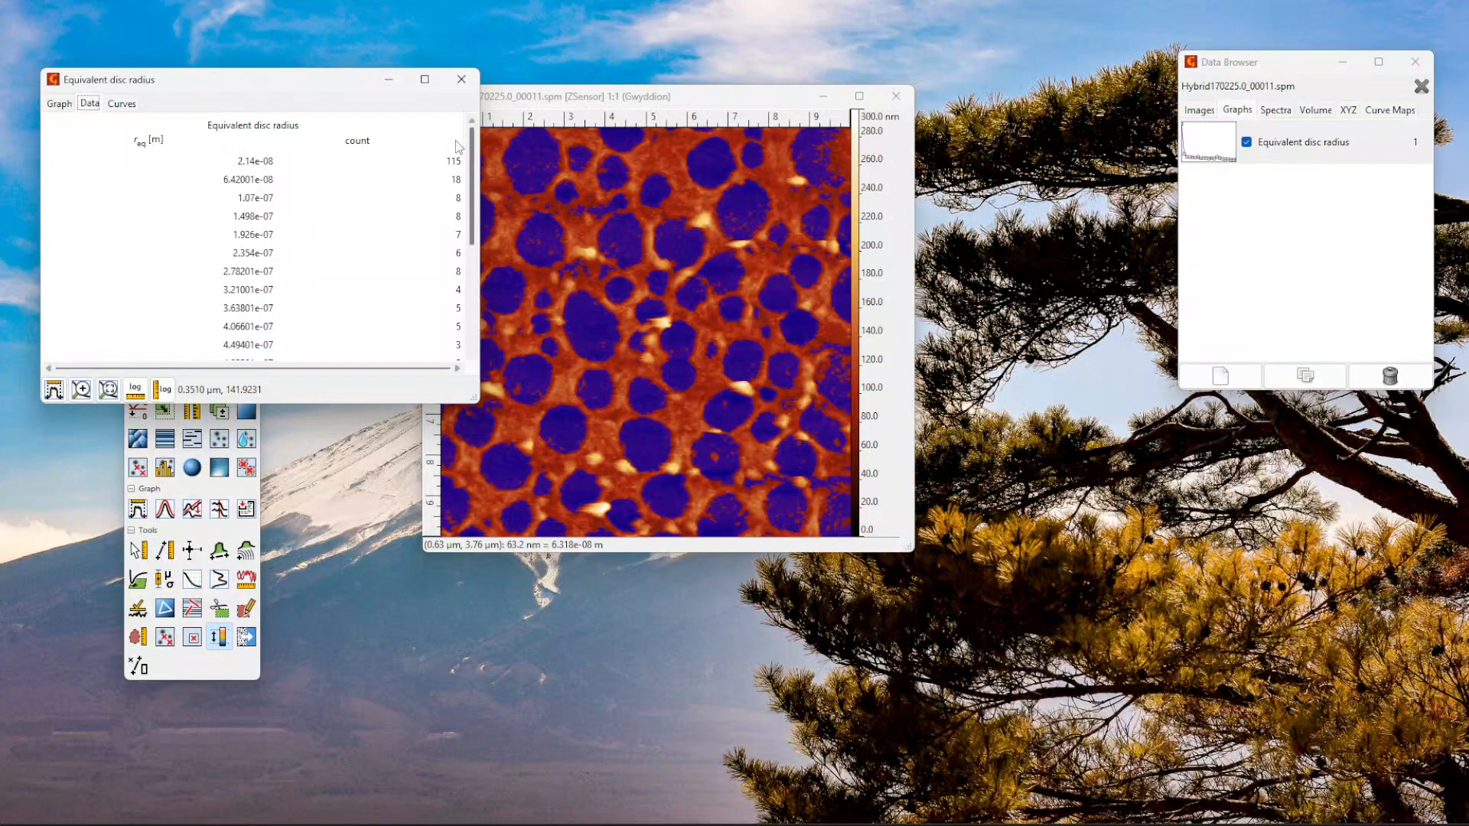
pyautogui.click(64, 107)
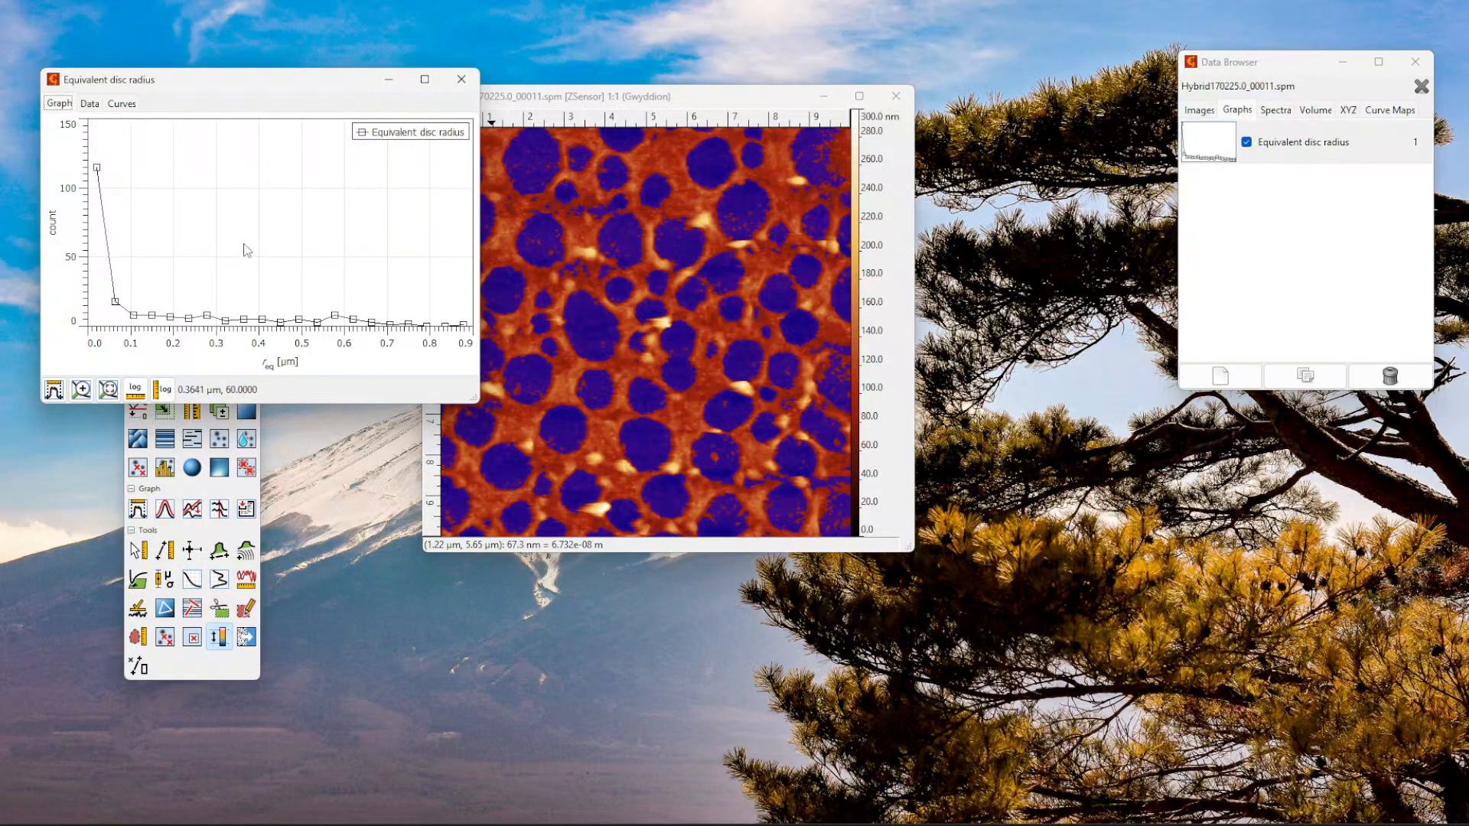
# Start Filter Grains on the mask and try a pixel area range of 63 to 729.
pyautogui.click(140, 471)
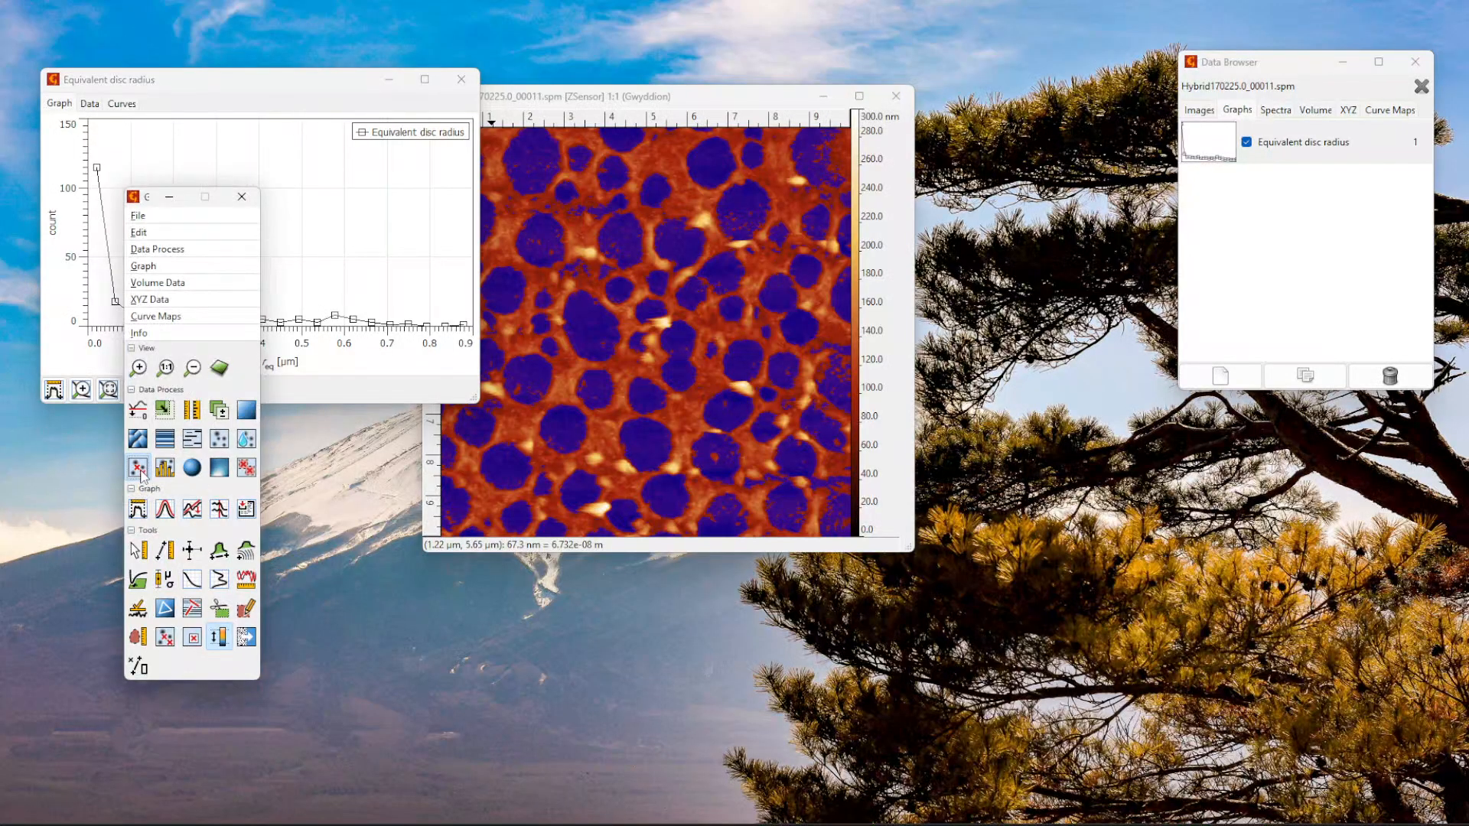
pyautogui.moveTo(419, 188); pyautogui.dragTo(599, 157)
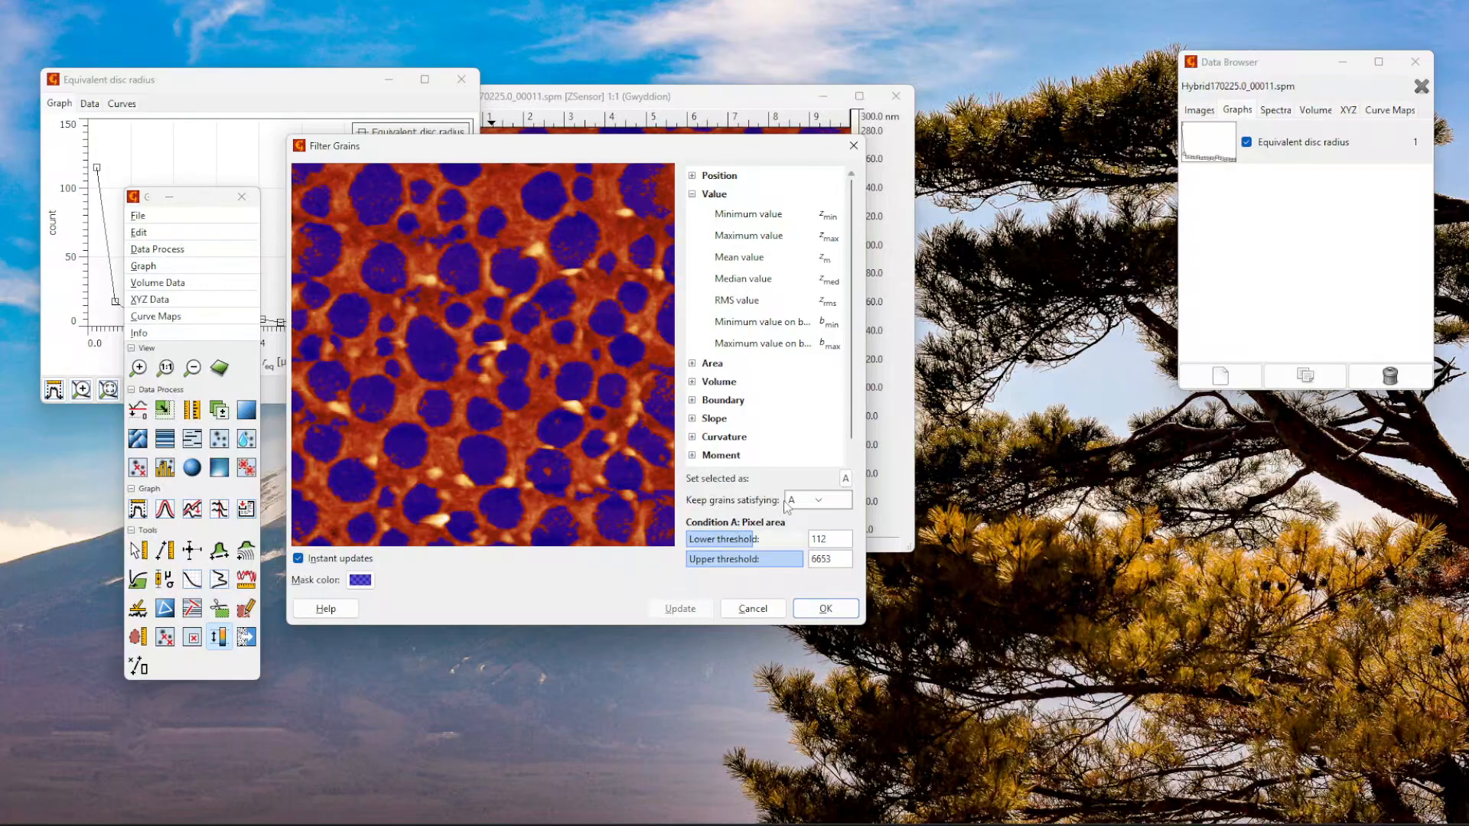
pyautogui.moveTo(756, 539)
pyautogui.mouseDown()
pyautogui.moveTo(708, 538)
pyautogui.moveTo(766, 539)
pyautogui.moveTo(723, 539)
pyautogui.moveTo(748, 534)
pyautogui.mouseUp()
pyautogui.moveTo(800, 558)
pyautogui.mouseDown()
pyautogui.moveTo(754, 558)
pyautogui.moveTo(774, 560)
pyautogui.mouseUp()
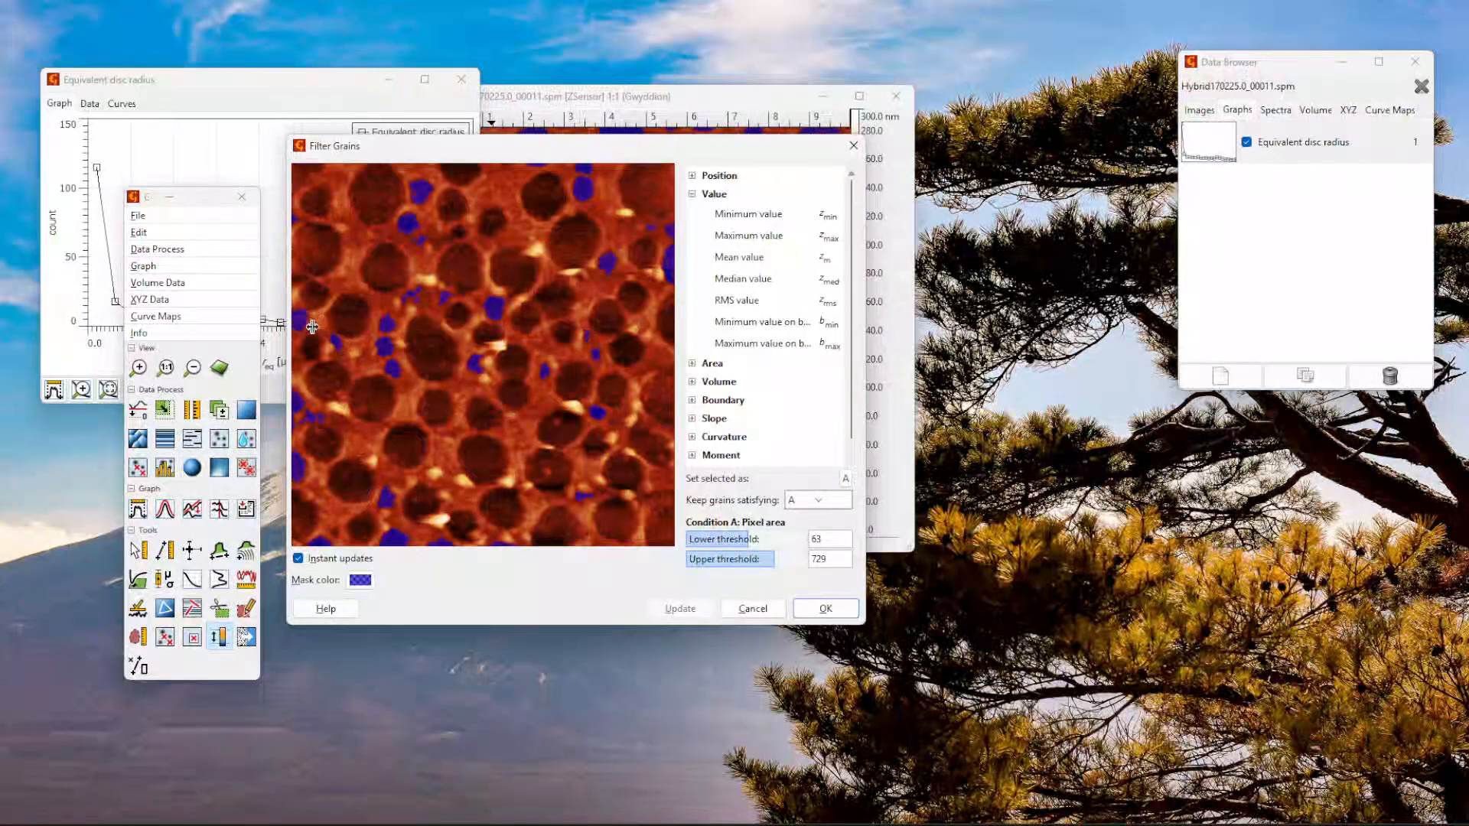
# Filter the grains by pixel area with a lower threshold of 675 and an upper threshold of 6653.
pyautogui.click(748, 539)
pyautogui.moveTo(776, 562)
pyautogui.mouseDown()
pyautogui.moveTo(803, 564)
pyautogui.moveTo(773, 543)
pyautogui.mouseUp()
pyautogui.click(766, 541)
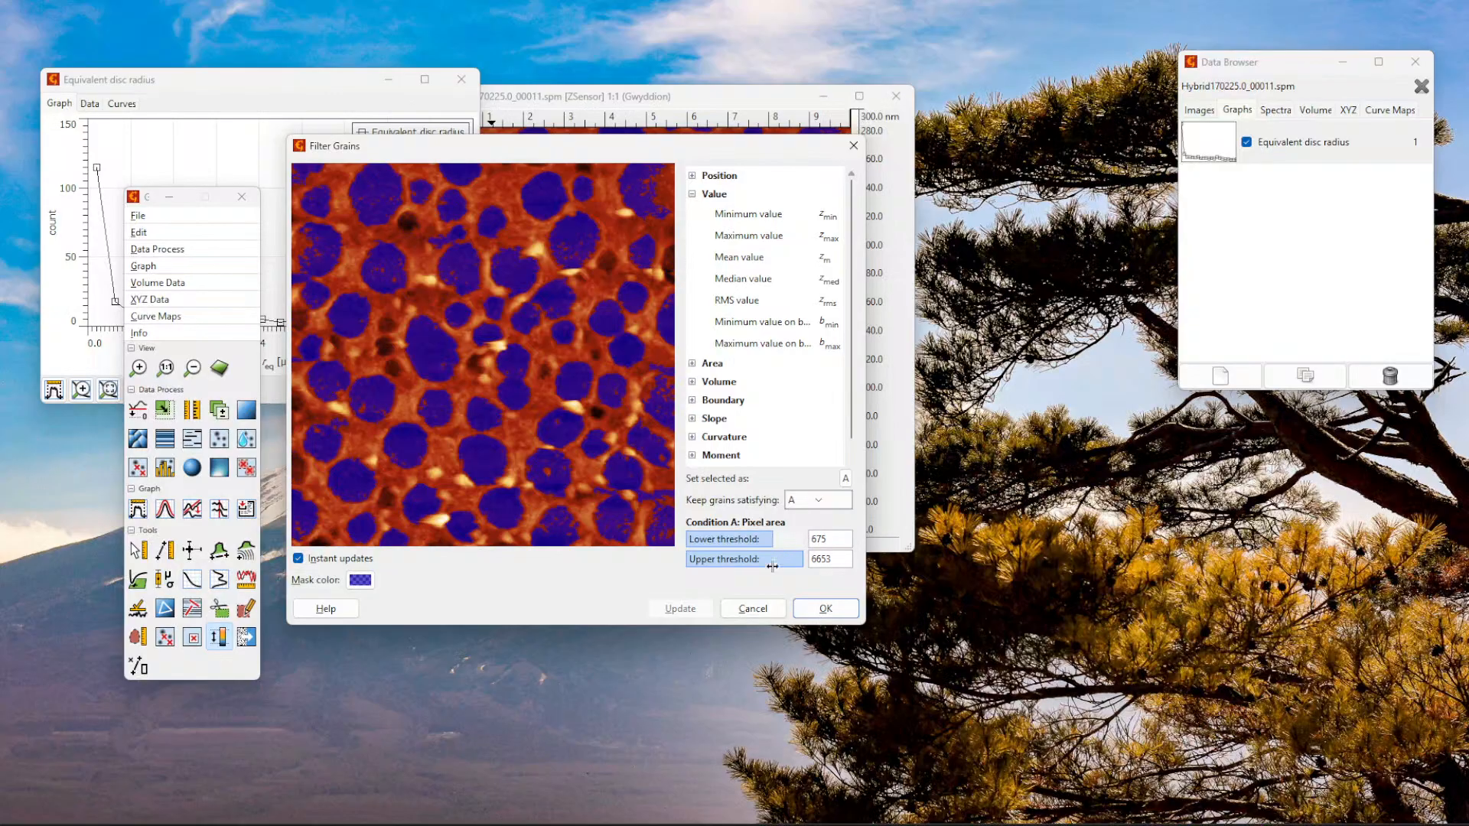
pyautogui.click(826, 609)
pyautogui.click(846, 610)
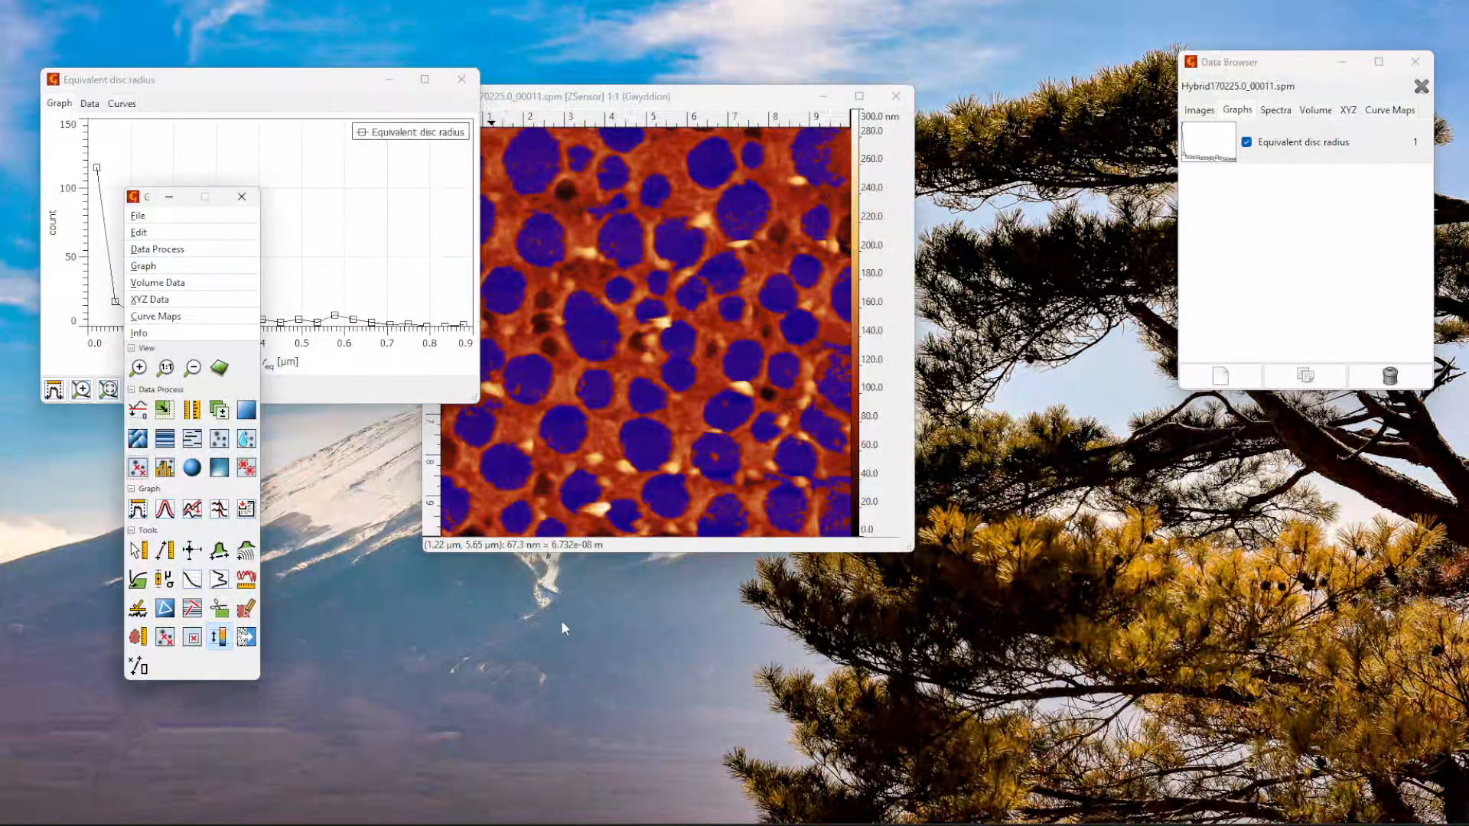
# Close the old distribution graph and plot the equivalent disc radius distribution again for the filtered grains.
pyautogui.click(411, 90)
pyautogui.click(461, 78)
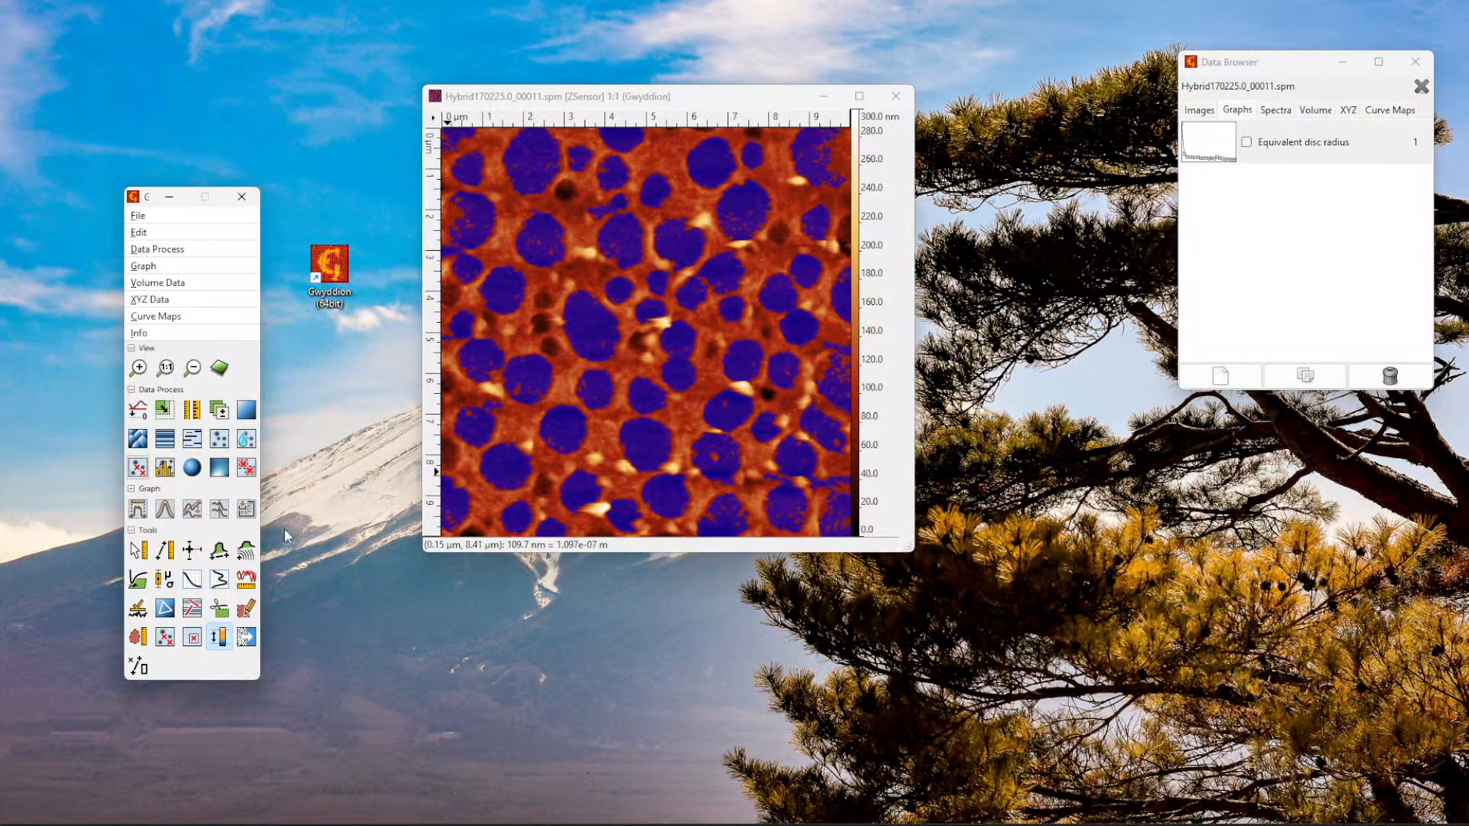
pyautogui.click(172, 472)
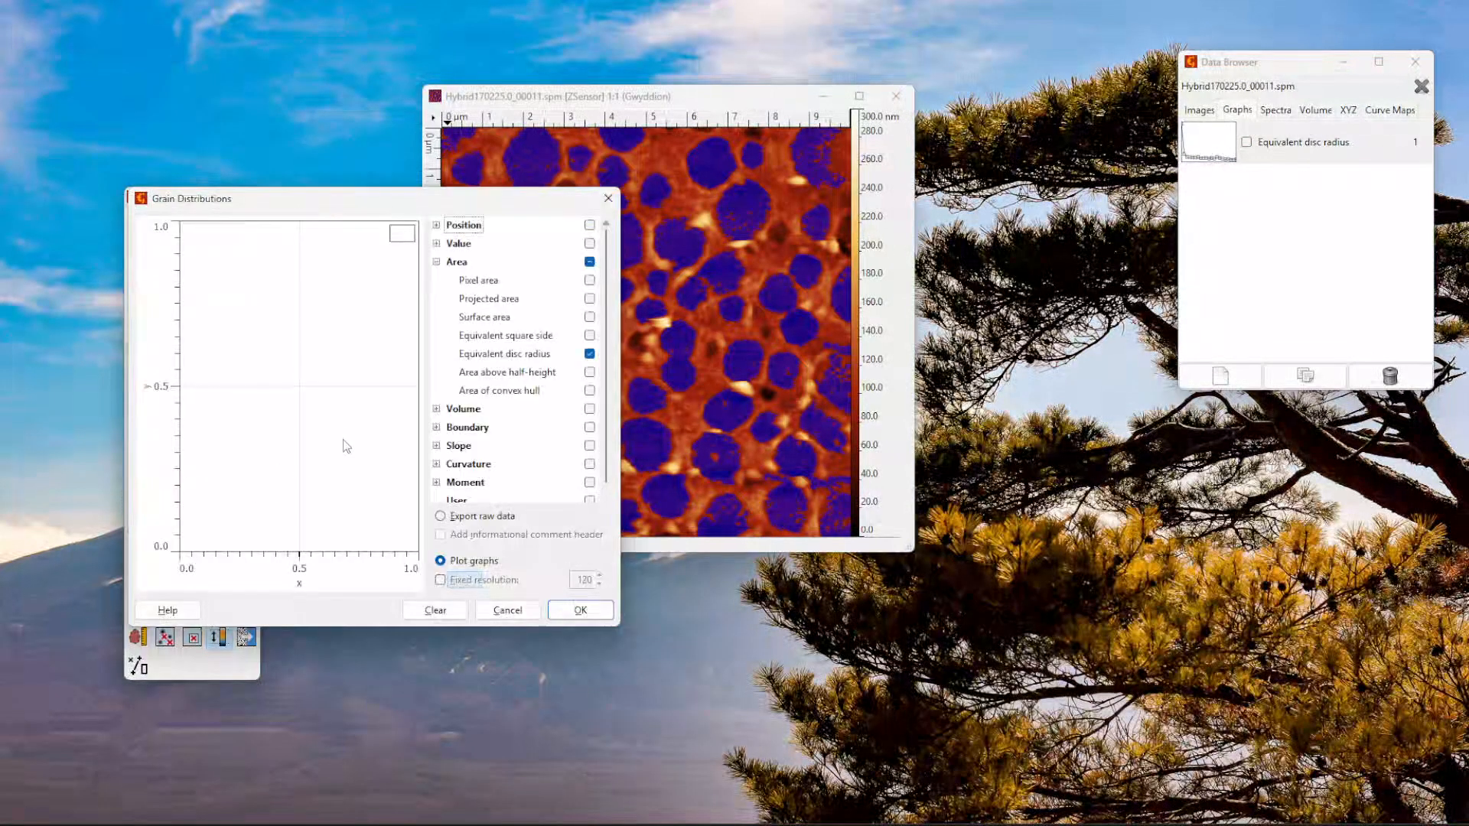
pyautogui.click(578, 612)
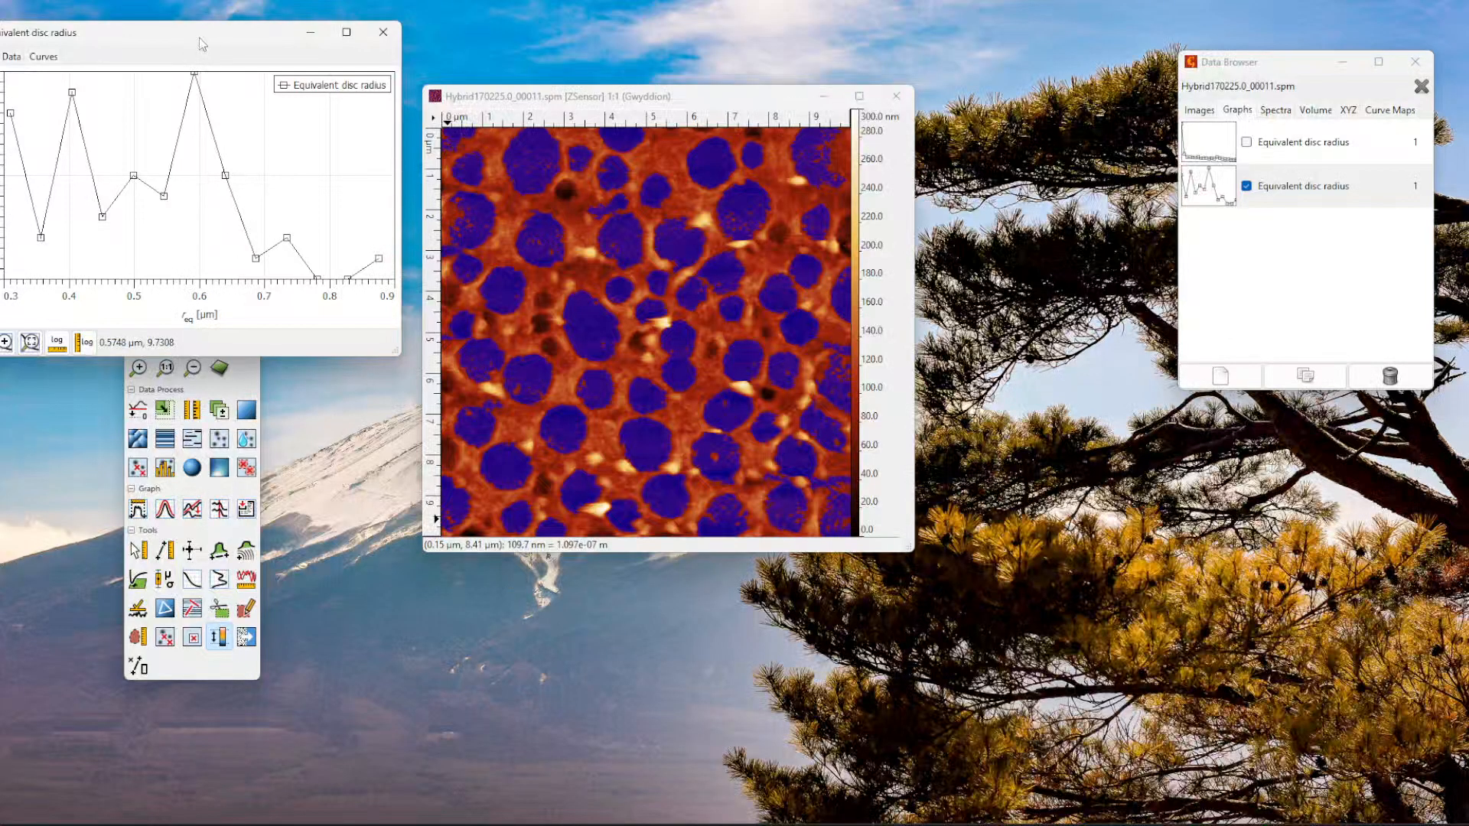
# Arrange the new distribution graph beside the ZSensor image, compare the two and close the graph.
pyautogui.moveTo(199, 37); pyautogui.dragTo(223, 94)
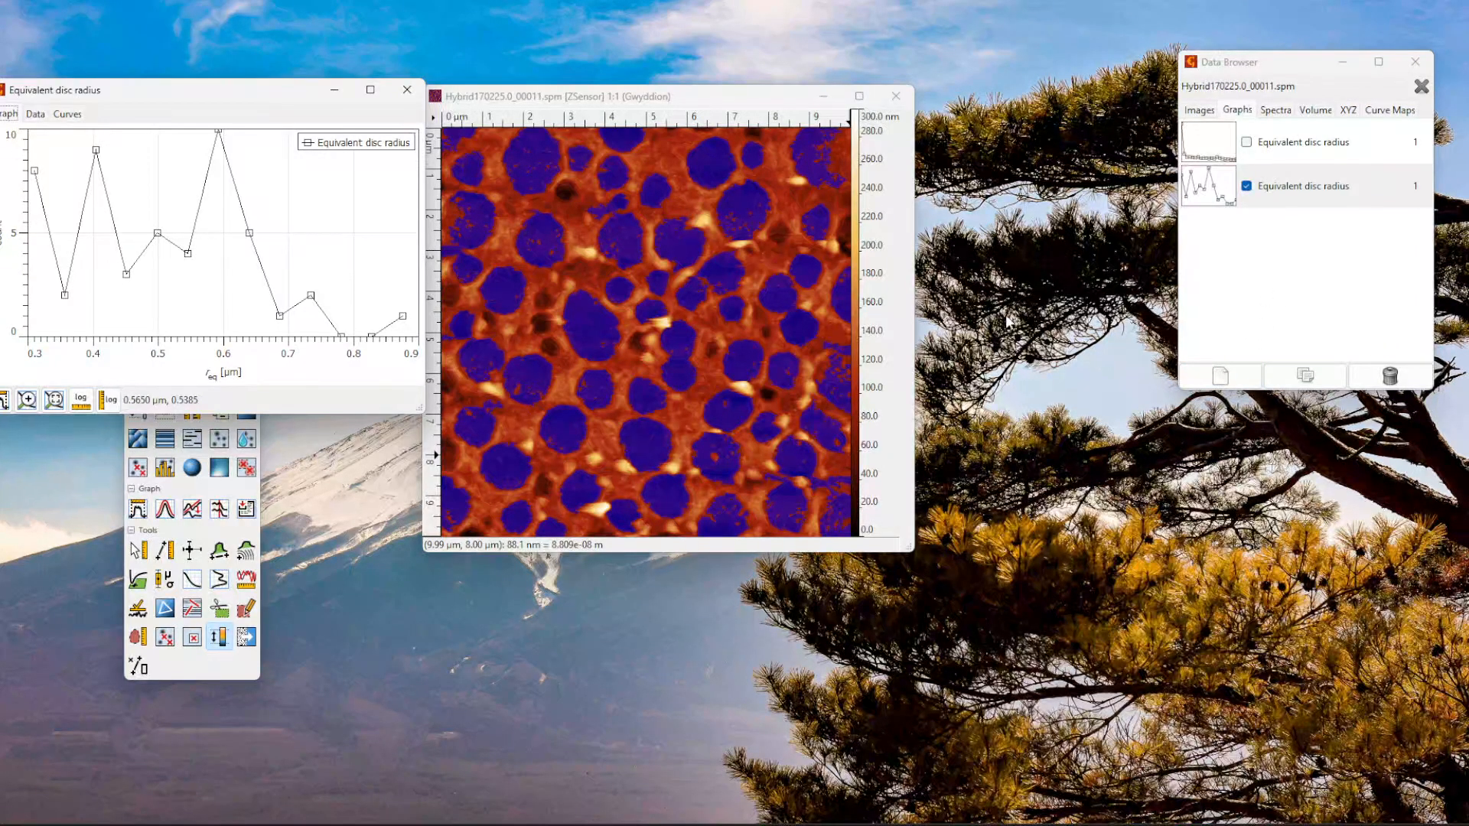
pyautogui.moveTo(725, 98); pyautogui.dragTo(750, 100)
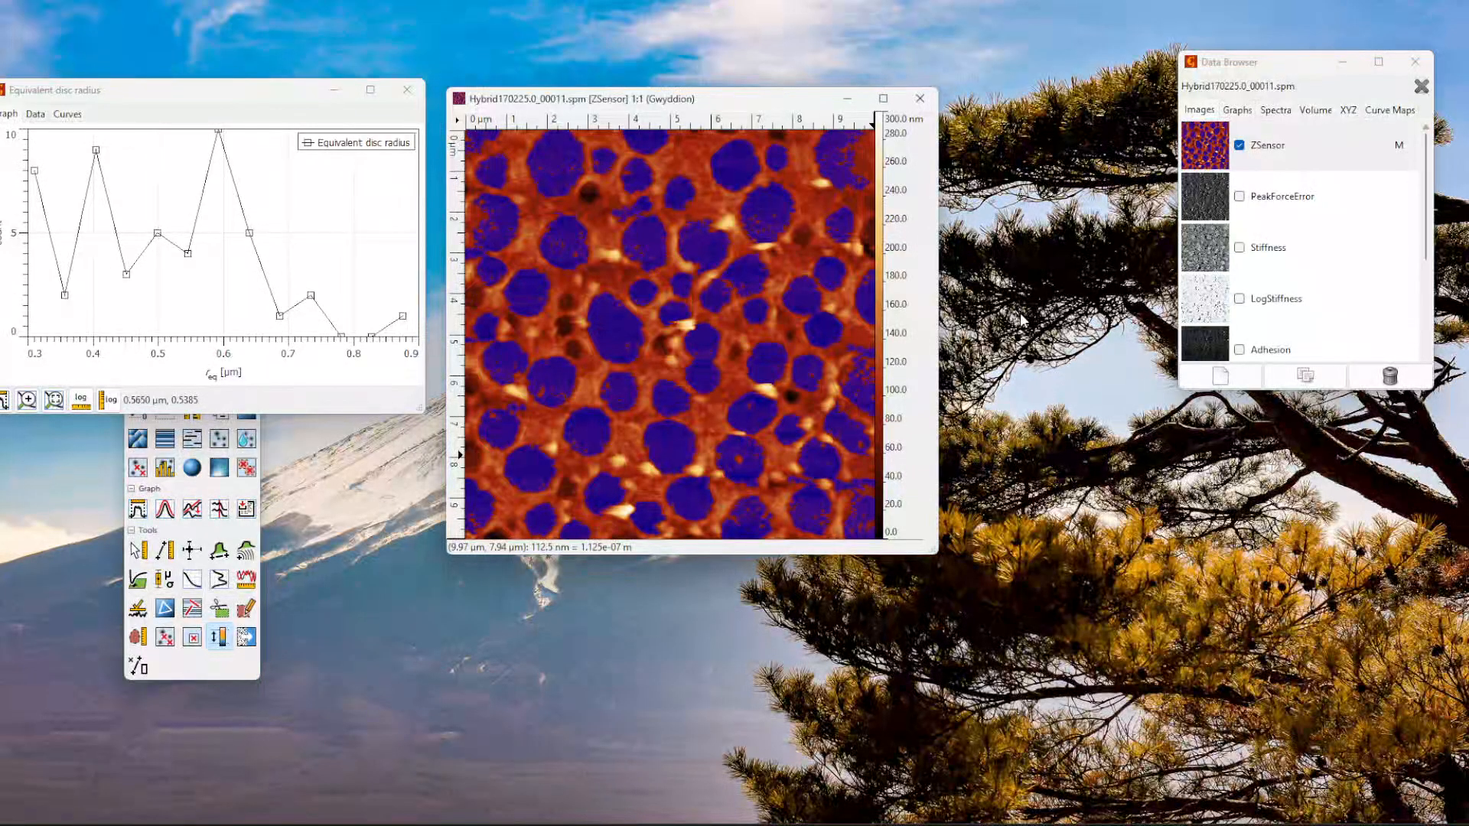
pyautogui.click(407, 89)
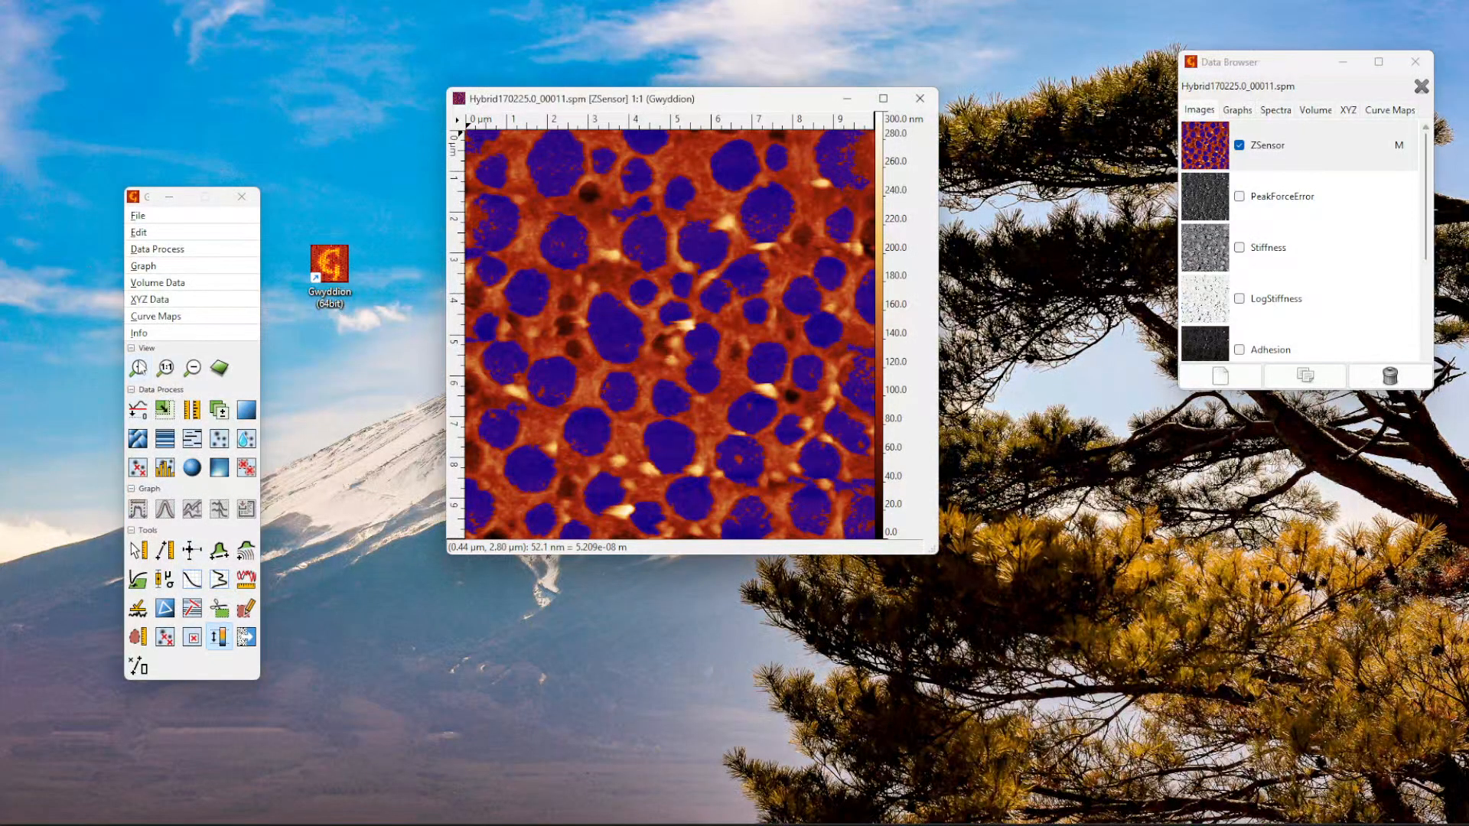
# Try to save the image with the JPEG file type under the existing .spm name, and decline to replace that file.
pyautogui.click(138, 218)
pyautogui.click(167, 299)
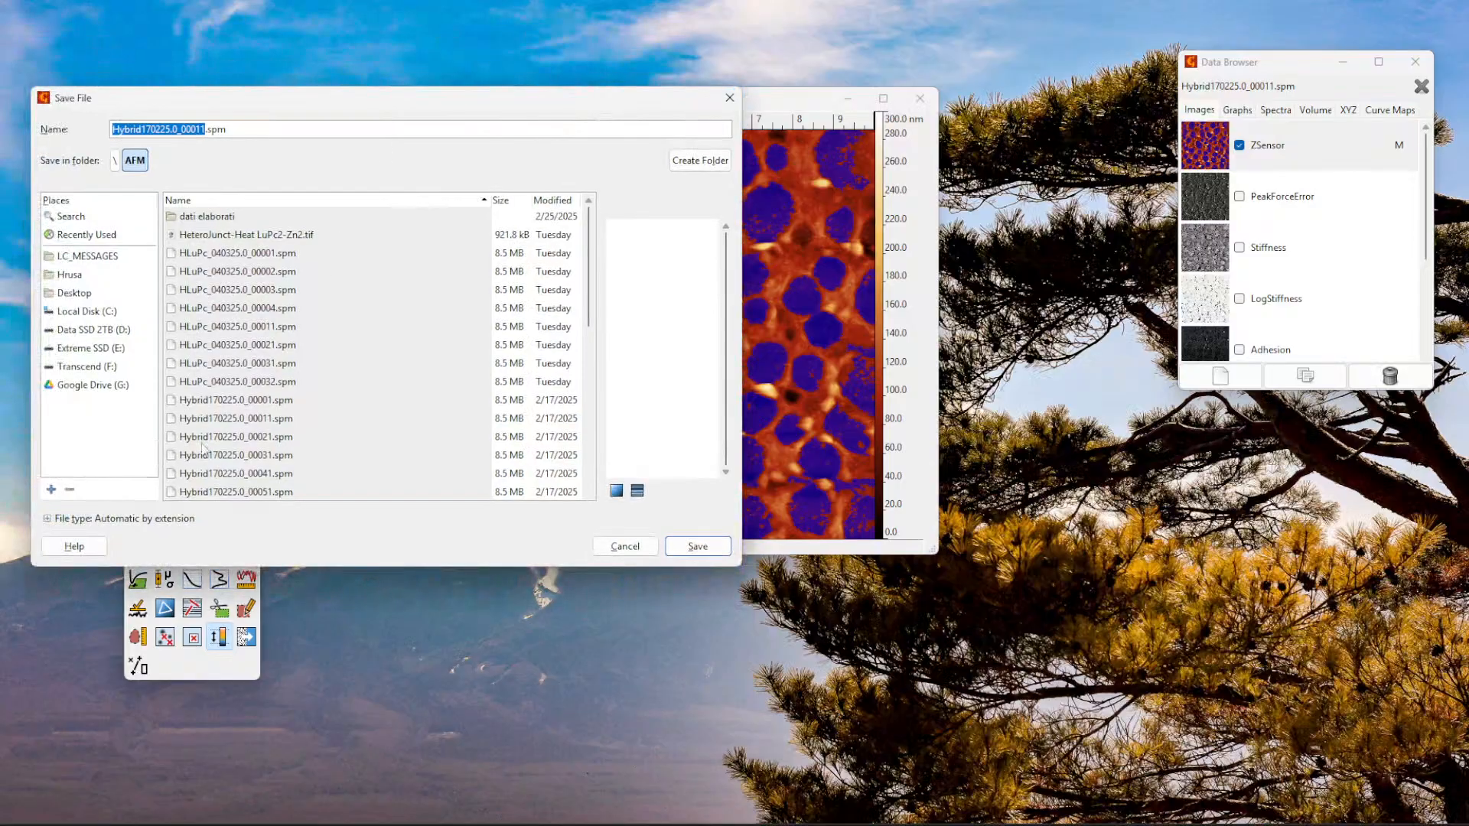
pyautogui.click(47, 520)
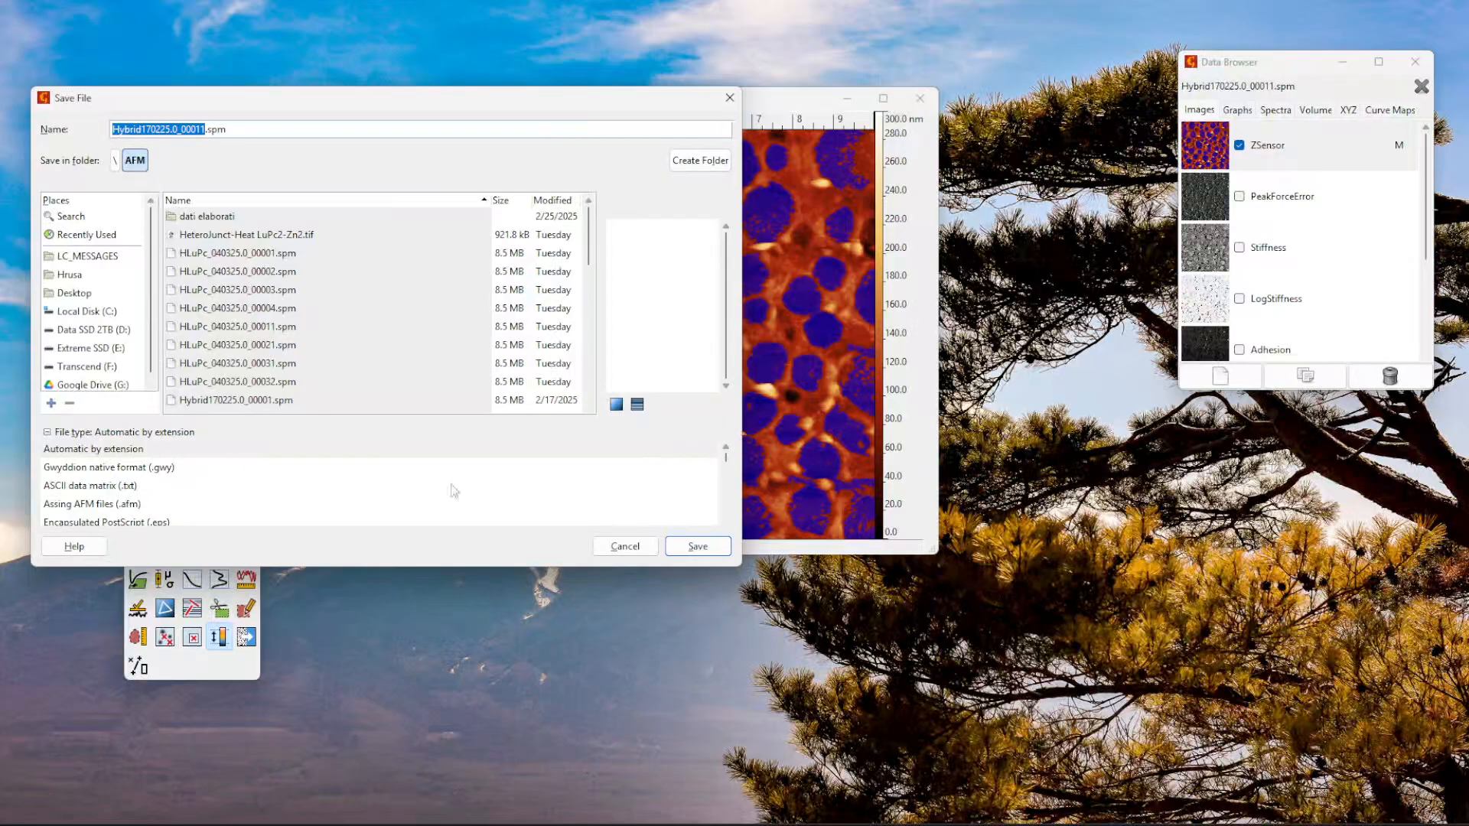
pyautogui.scroll(-5, 144, 508)
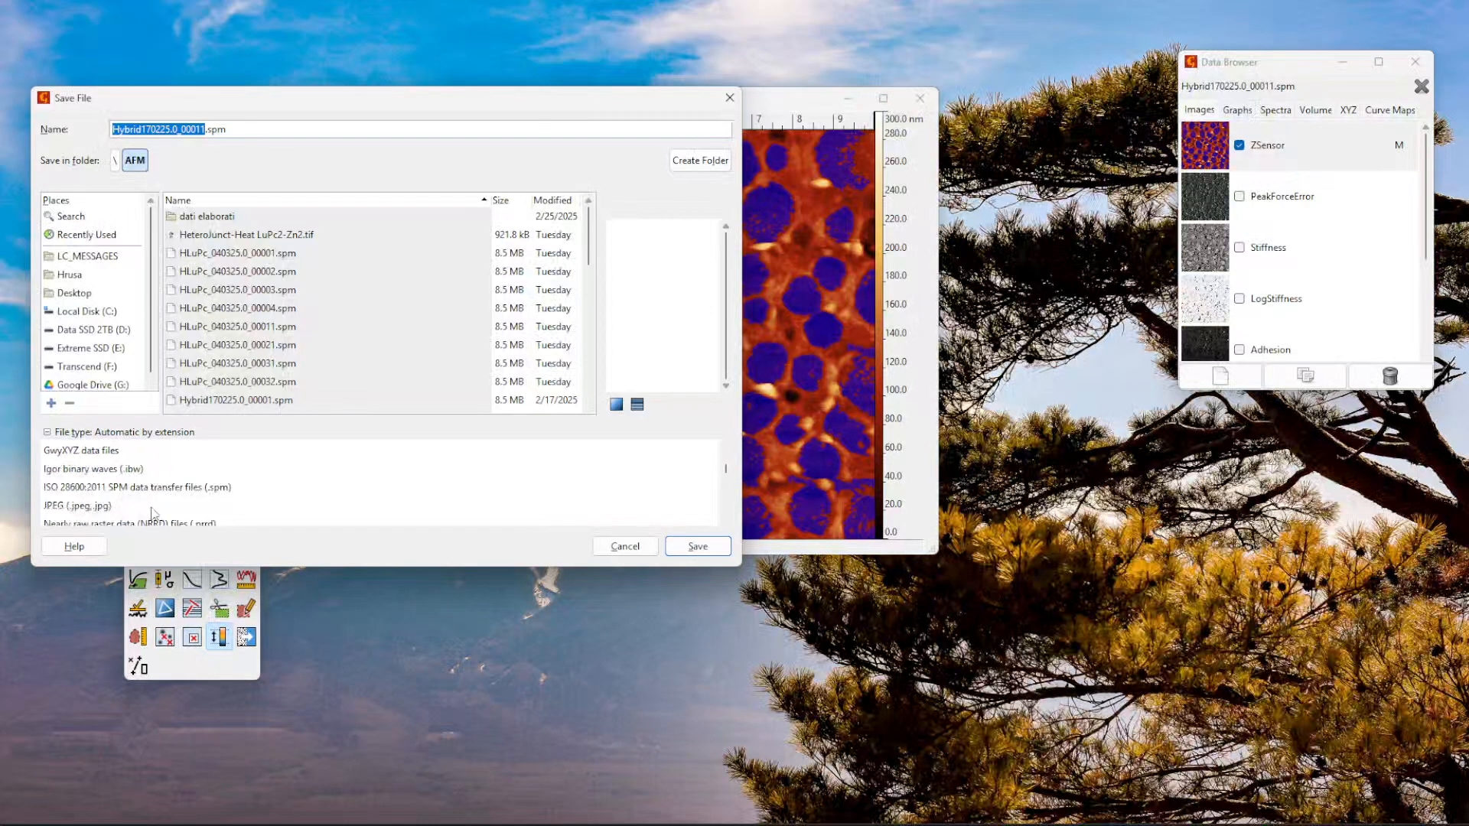
pyautogui.scroll(-2, 258, 482)
pyautogui.click(67, 470)
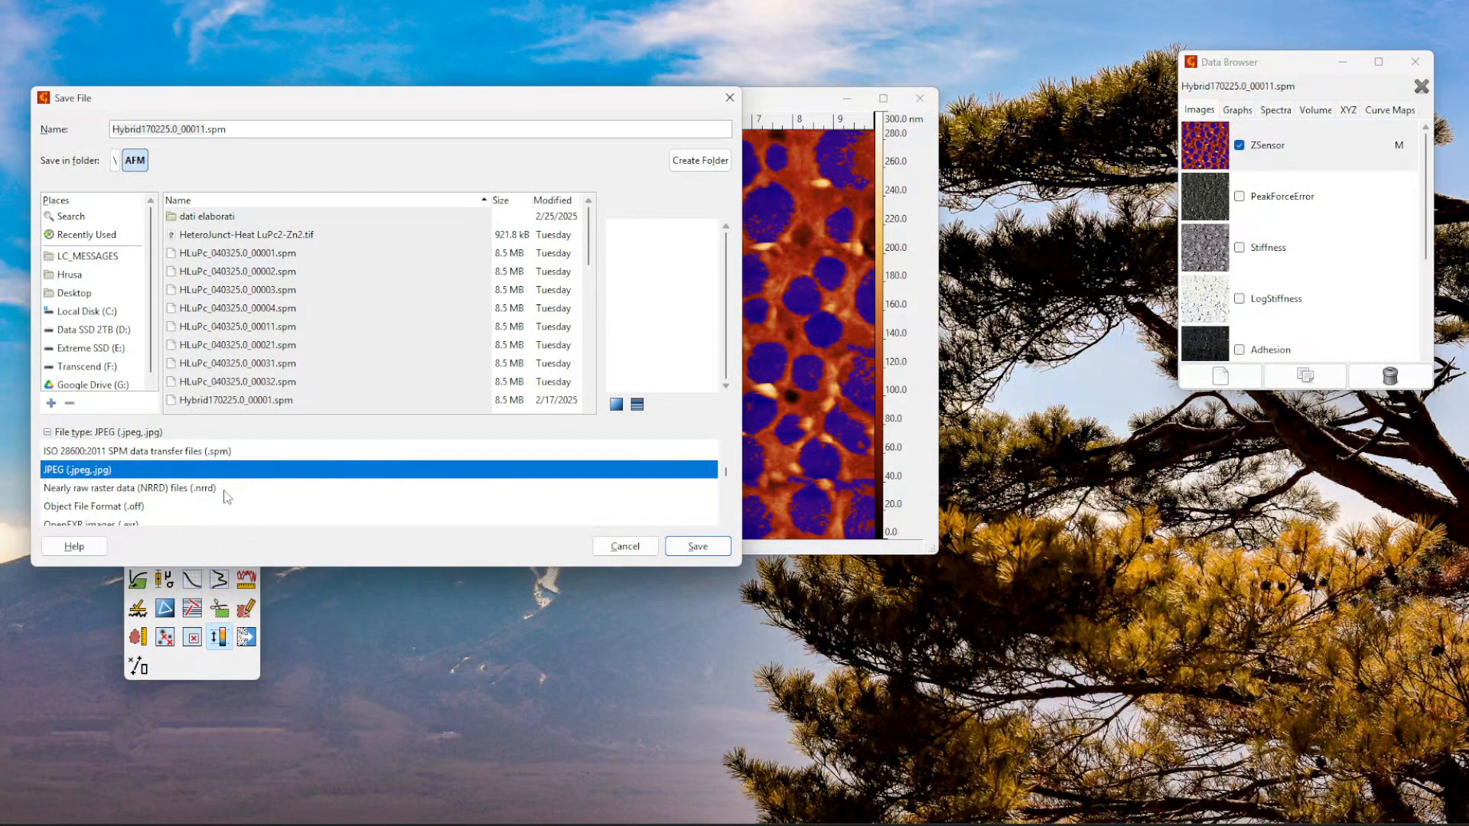
pyautogui.click(699, 551)
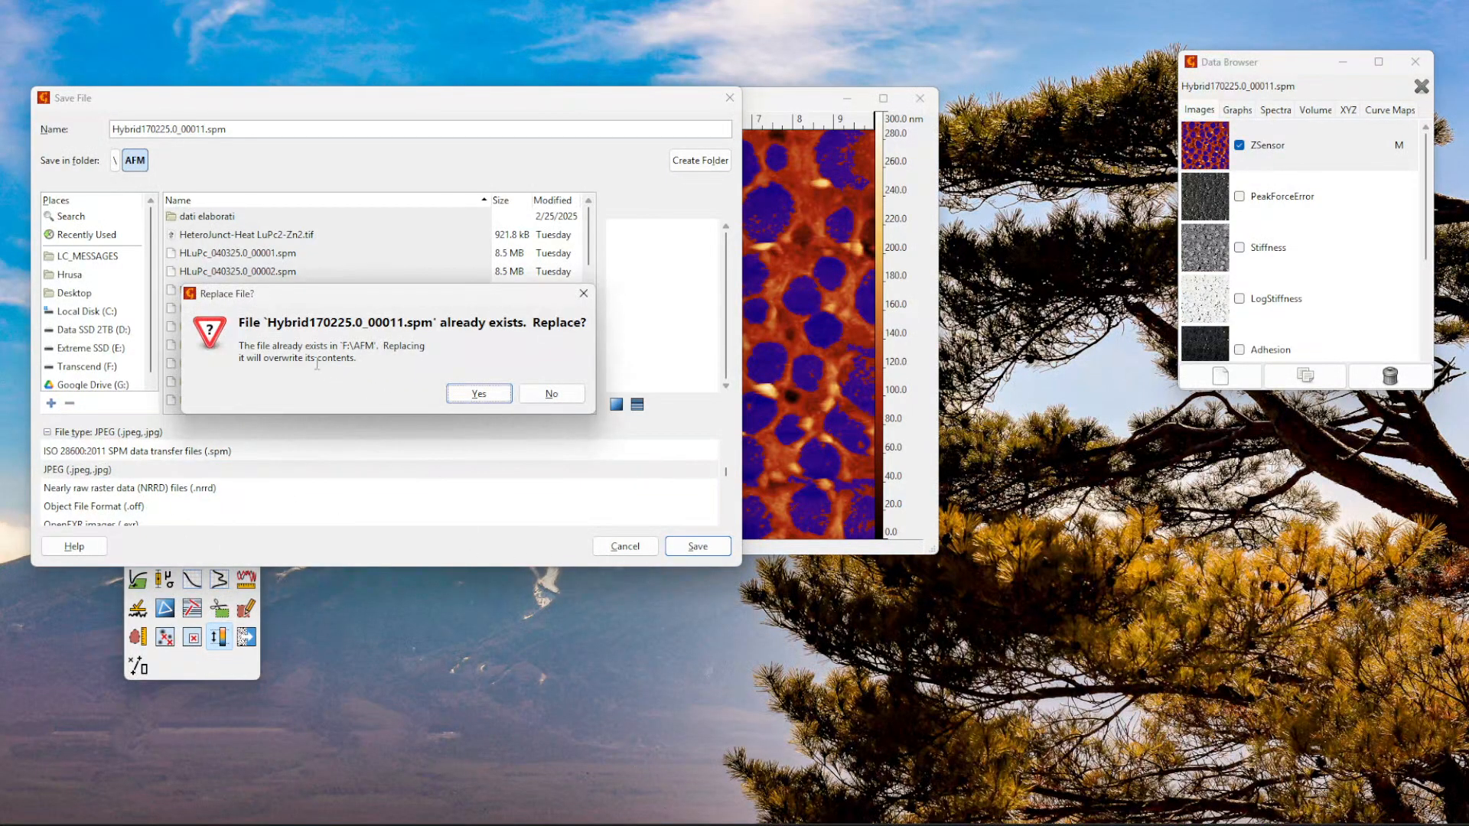
pyautogui.click(551, 393)
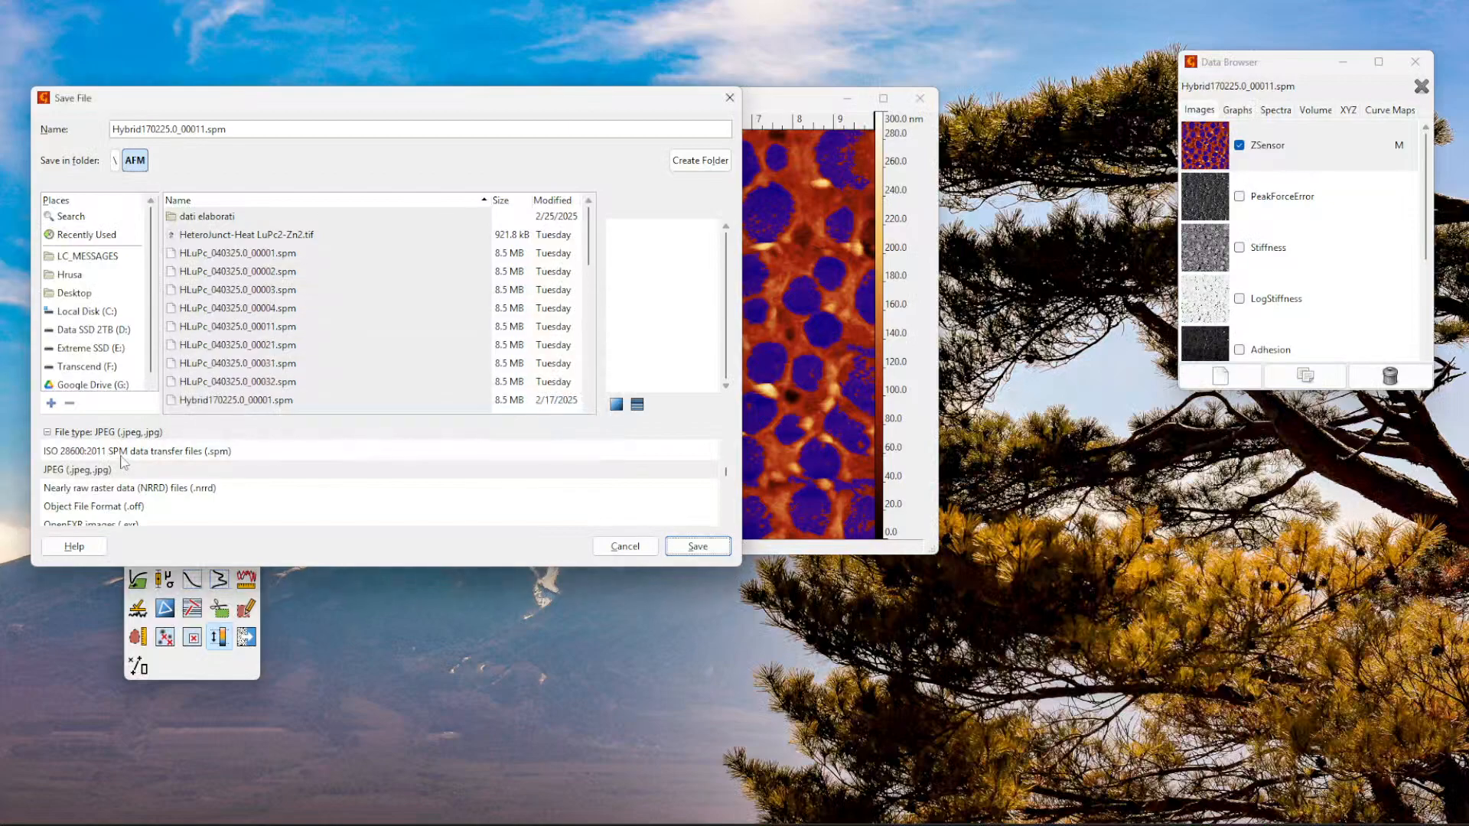
# Change the file name extension to .jpeg and proceed to the JPEG export settings.
pyautogui.scroll(-1, 122, 459)
pyautogui.scroll(5, 123, 459)
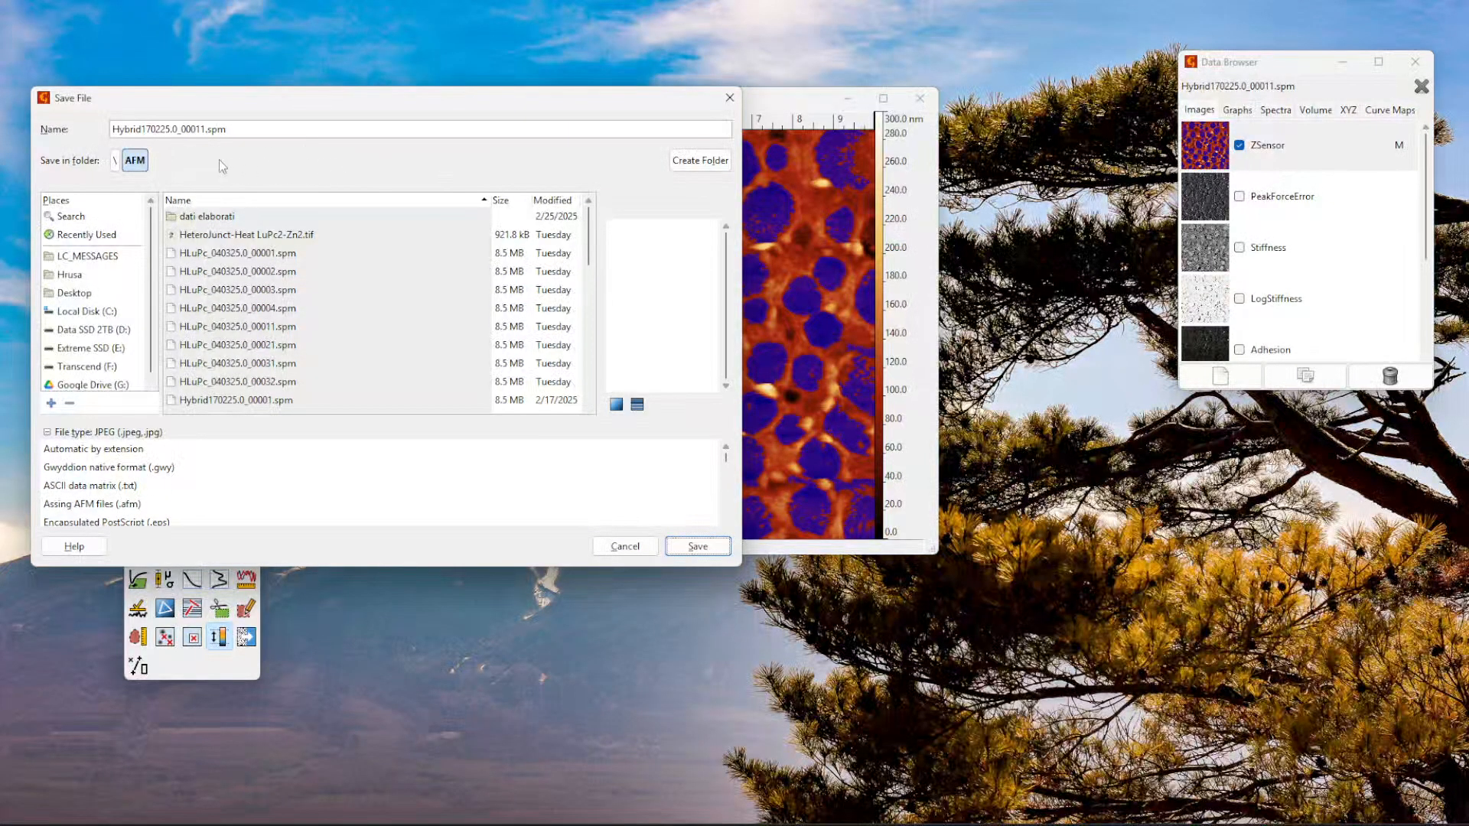
pyautogui.moveTo(243, 130); pyautogui.dragTo(206, 130)
pyautogui.write('jpeg')
pyautogui.moveTo(296, 98); pyautogui.dragTo(379, 140)
pyautogui.click(780, 590)
pyautogui.moveTo(402, 85); pyautogui.dragTo(568, 189)
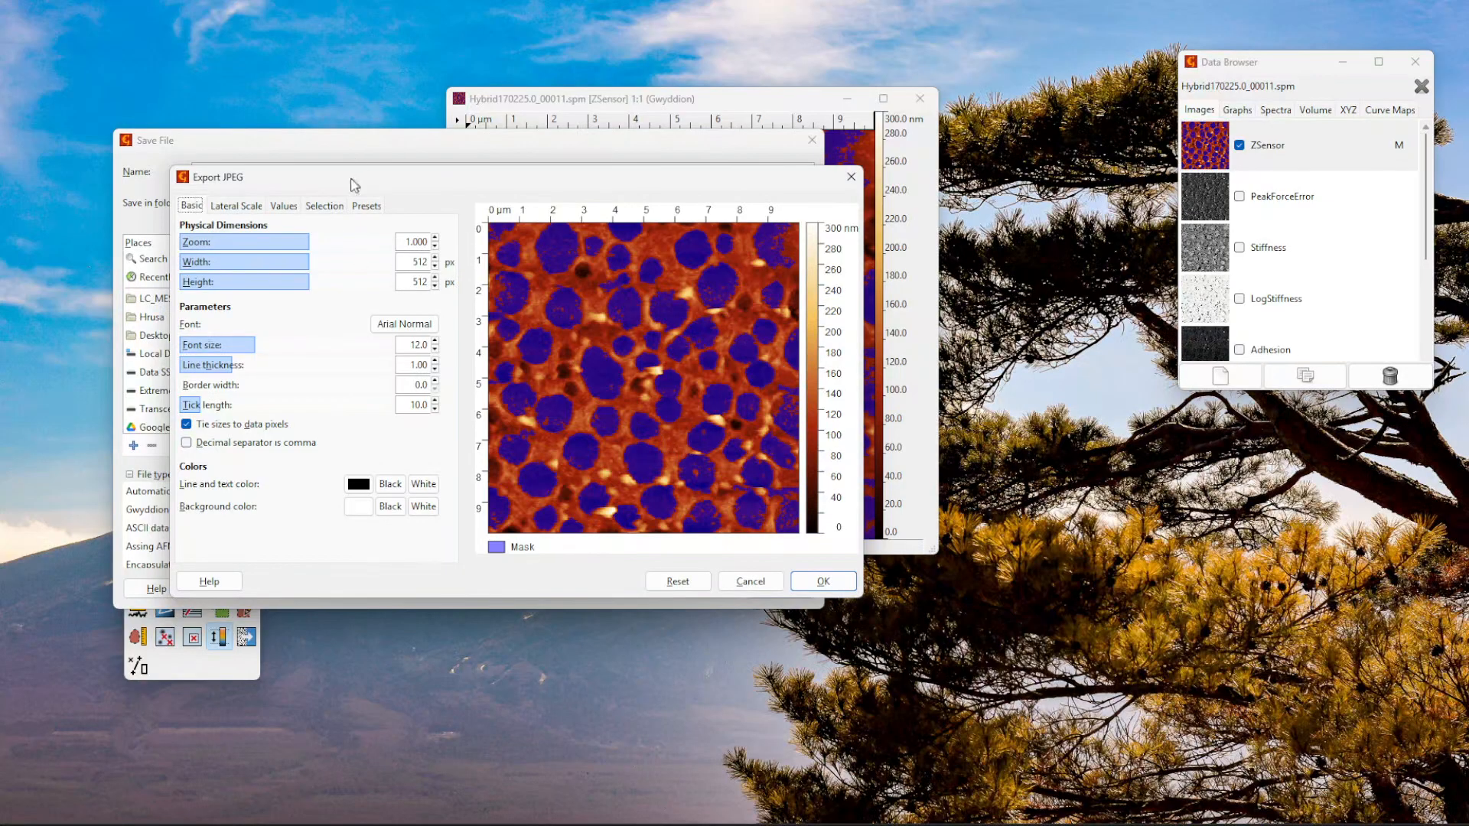
# Review the JPEG export's lateral scale, selection and preset options, close the export and exit Gwyddion.
pyautogui.moveTo(354, 180); pyautogui.dragTo(333, 174)
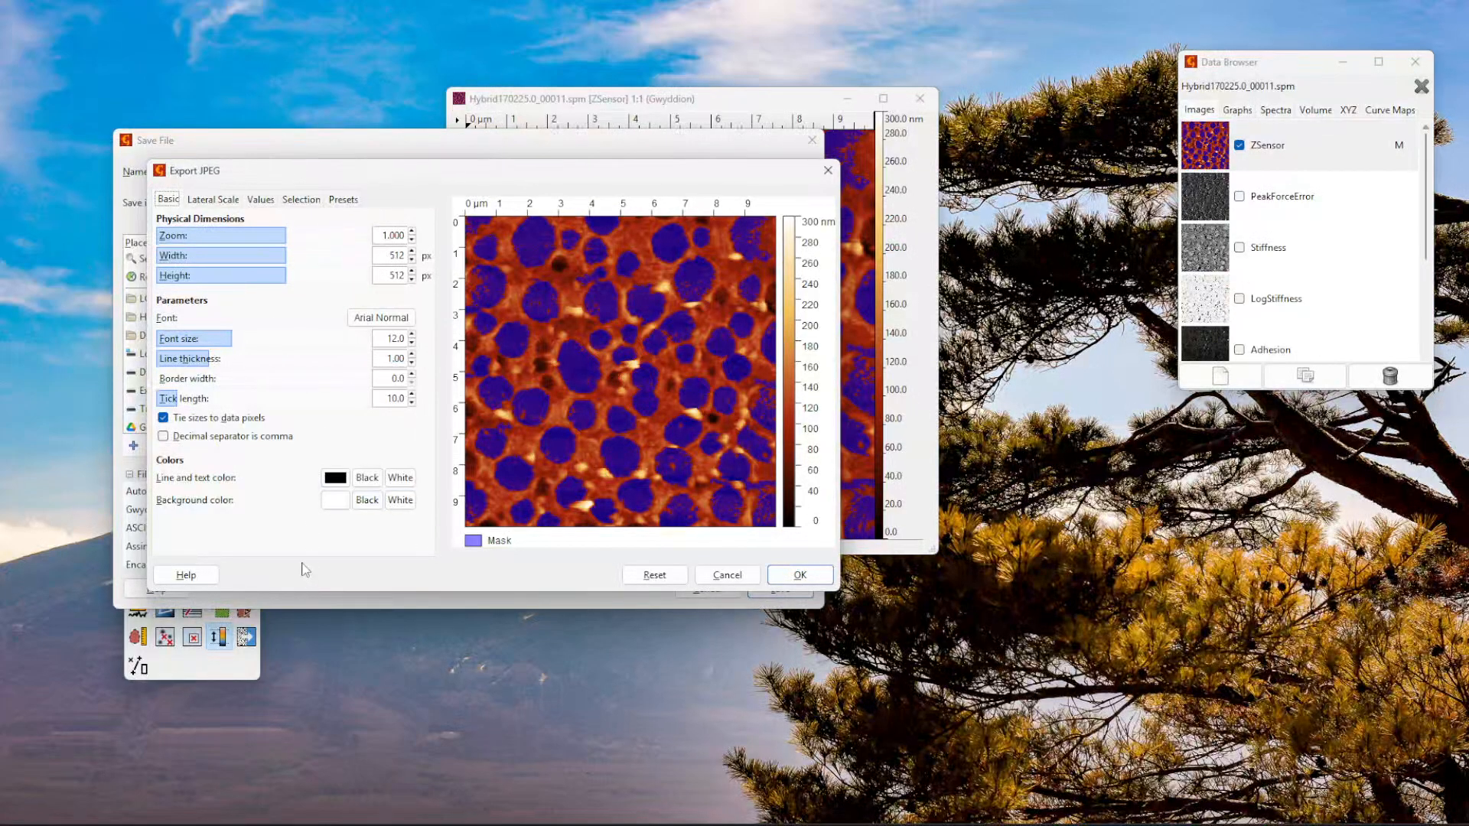
pyautogui.click(213, 198)
pyautogui.click(301, 199)
pyautogui.click(337, 201)
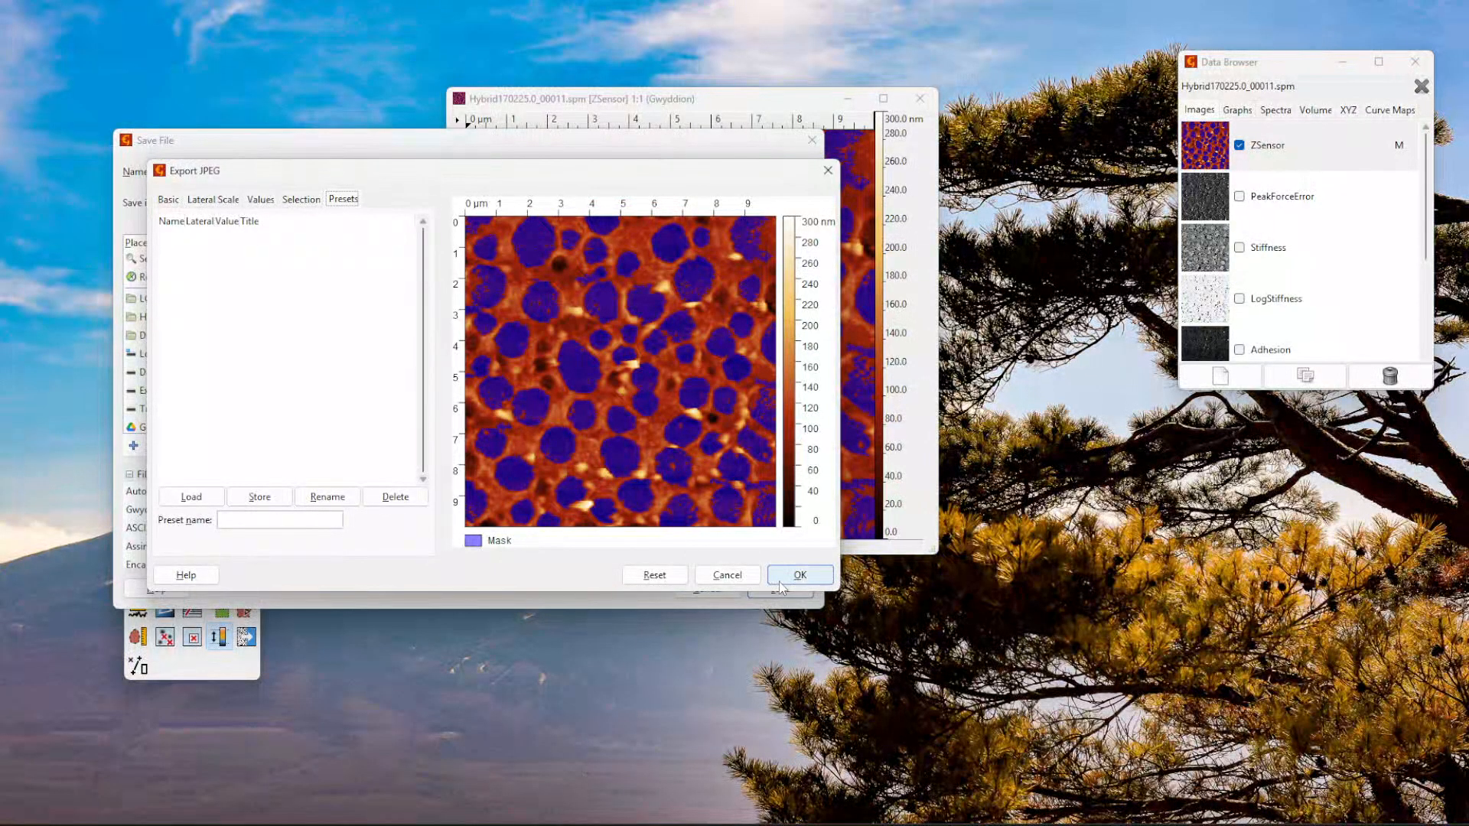
pyautogui.click(751, 579)
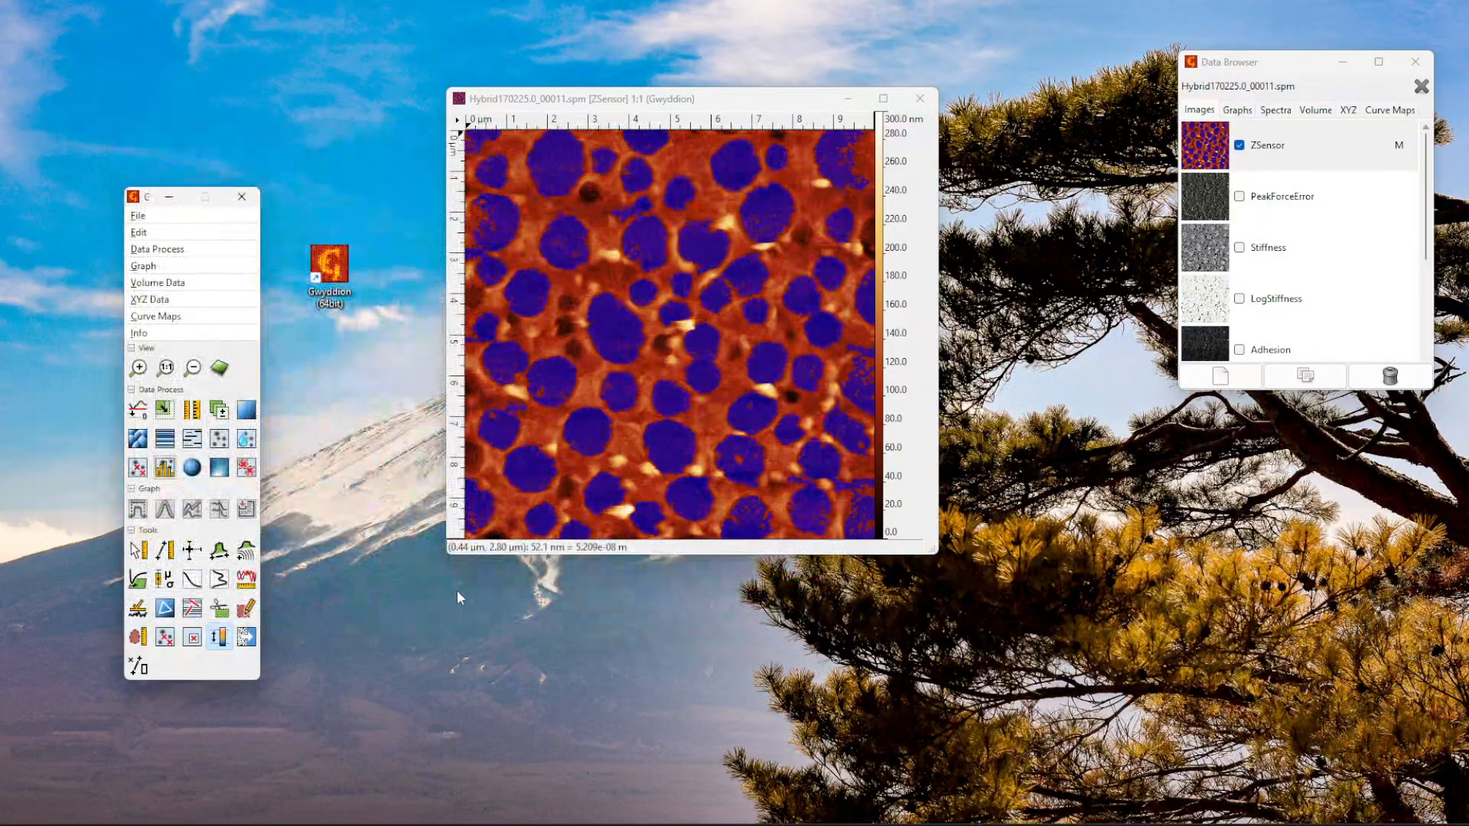
pyautogui.click(241, 197)
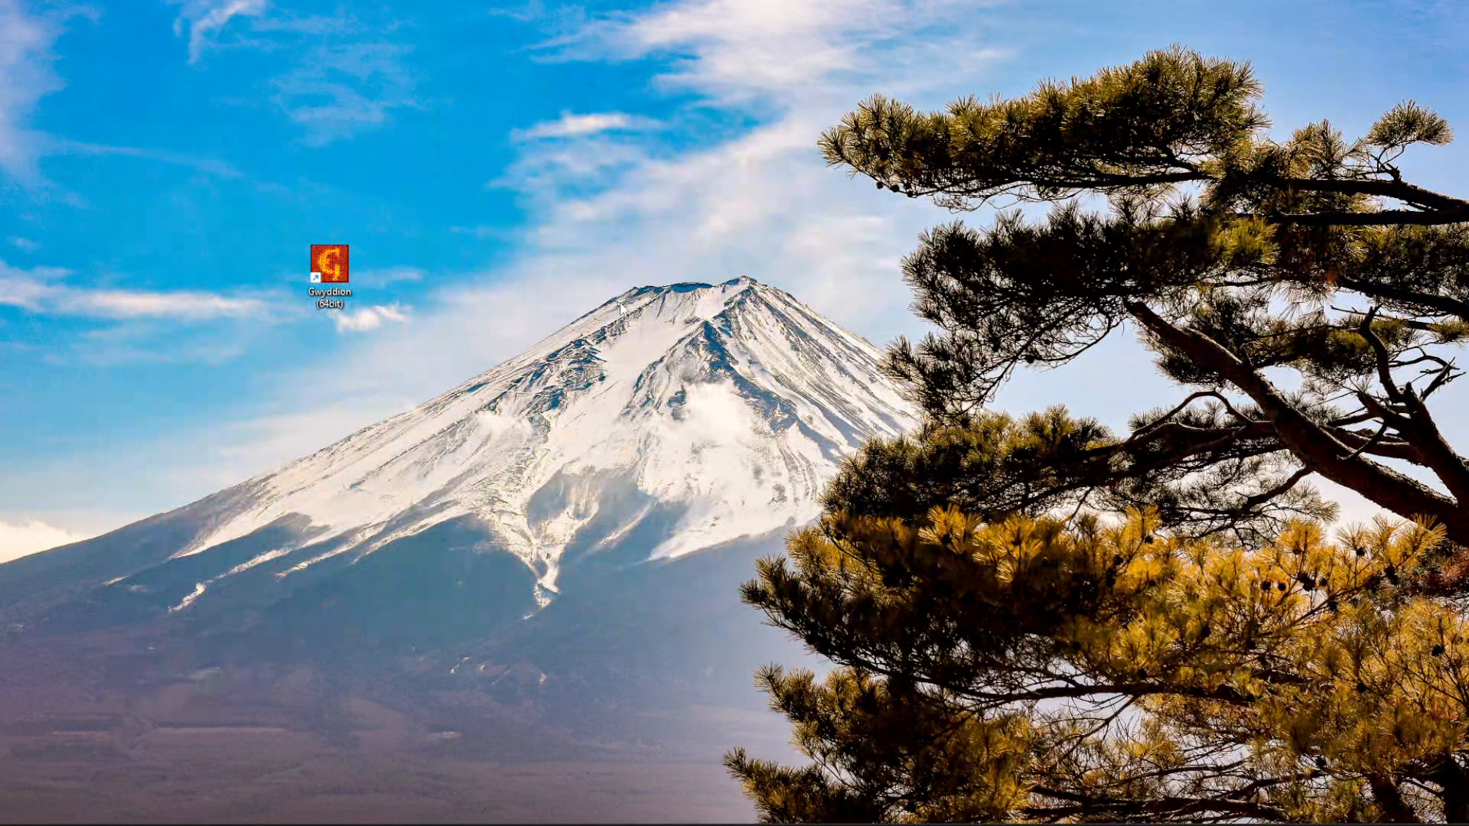